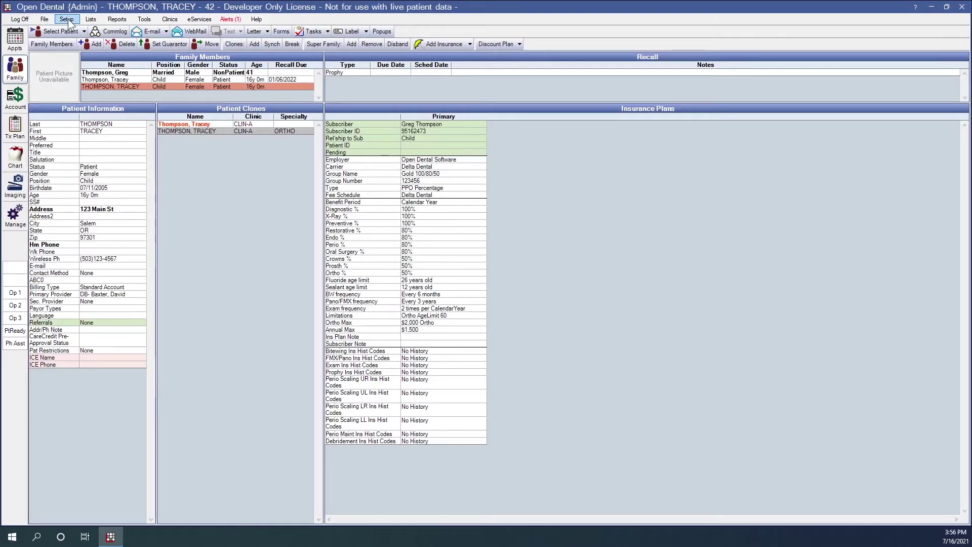
# Review the practice Ortho Setup options and close them.
pyautogui.click(68, 20)
pyautogui.click(79, 237)
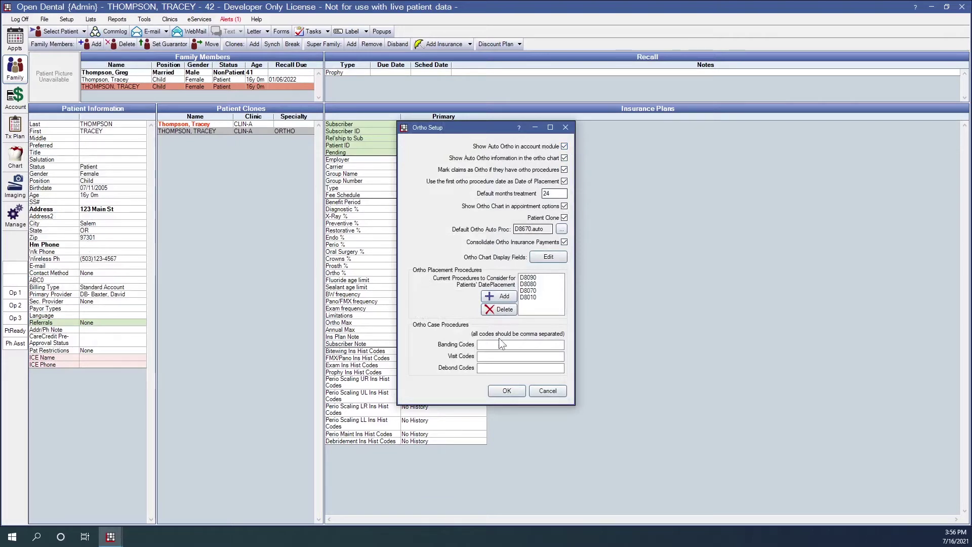
pyautogui.click(505, 391)
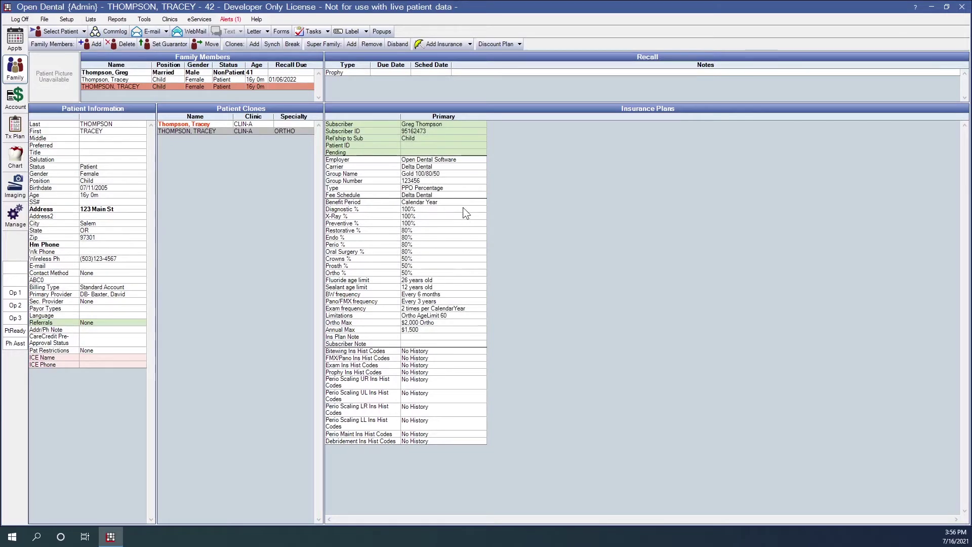
# Open the patient's insurance plan to its Ortho tab, showing Initial Claim Only and D8670.auto.
pyautogui.doubleClick(462, 207)
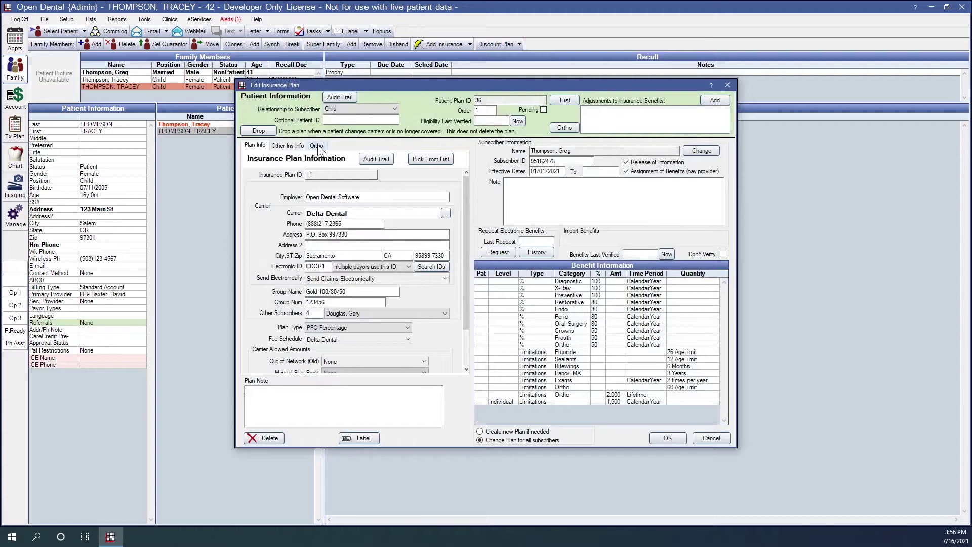
pyautogui.click(317, 146)
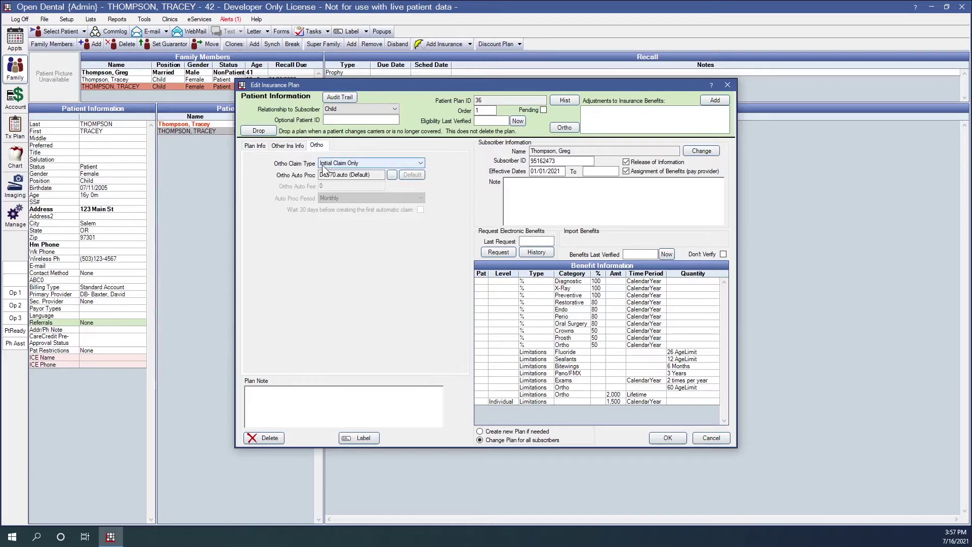
# Change the plan's ortho claim type from Initial Claim Only to Initial Plus Periodic.
pyautogui.click(421, 163)
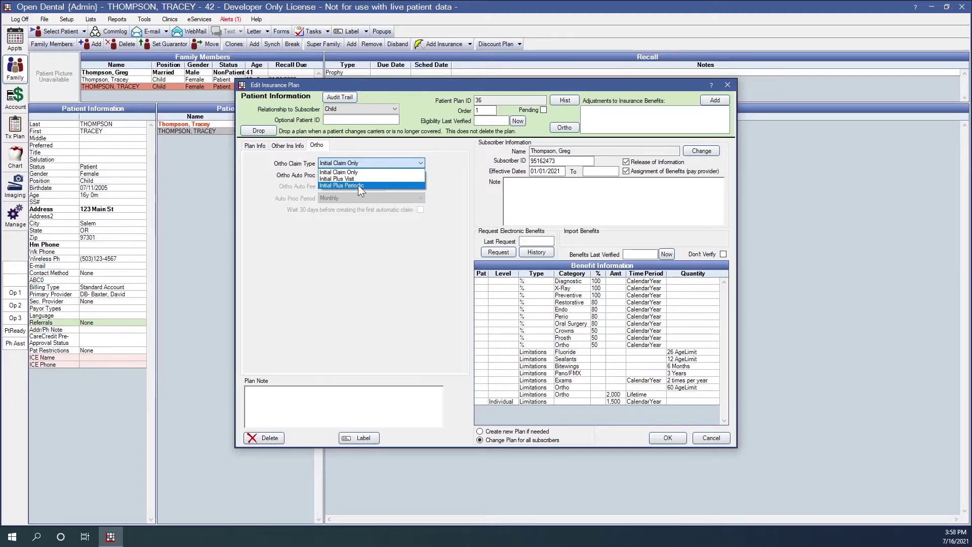
pyautogui.click(357, 186)
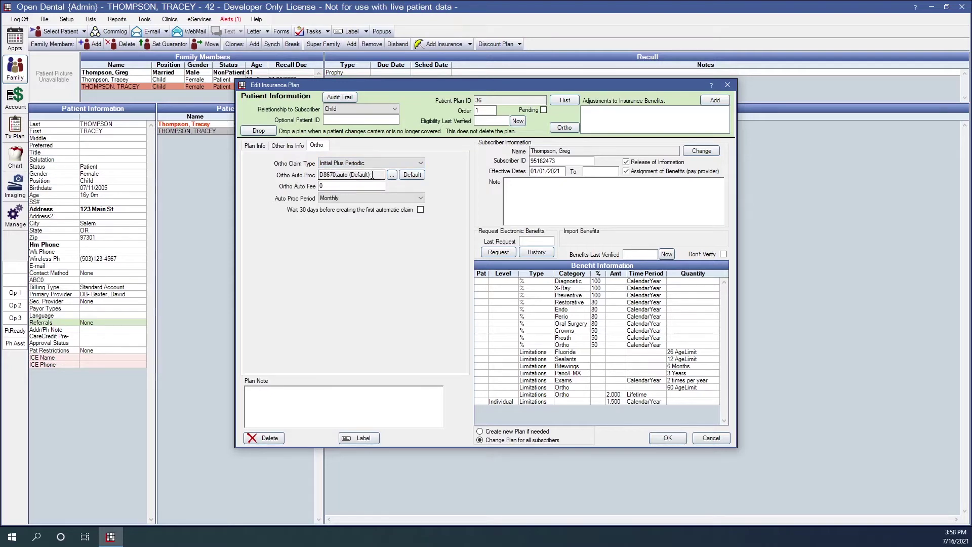
pyautogui.moveTo(372, 175); pyautogui.dragTo(319, 175)
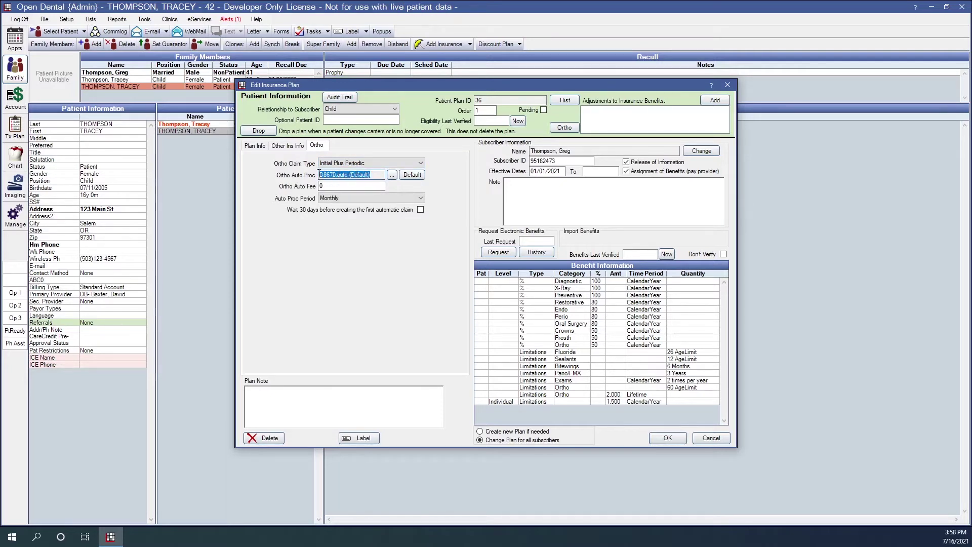
# Look up procedure codes for the auto procedure, then cancel, keeping D8670.auto.
pyautogui.click(390, 175)
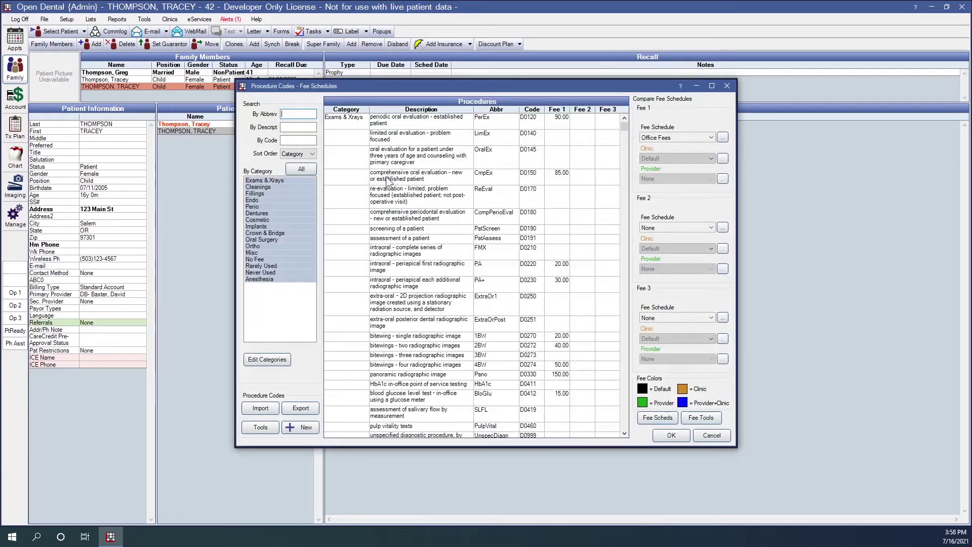
pyautogui.click(710, 435)
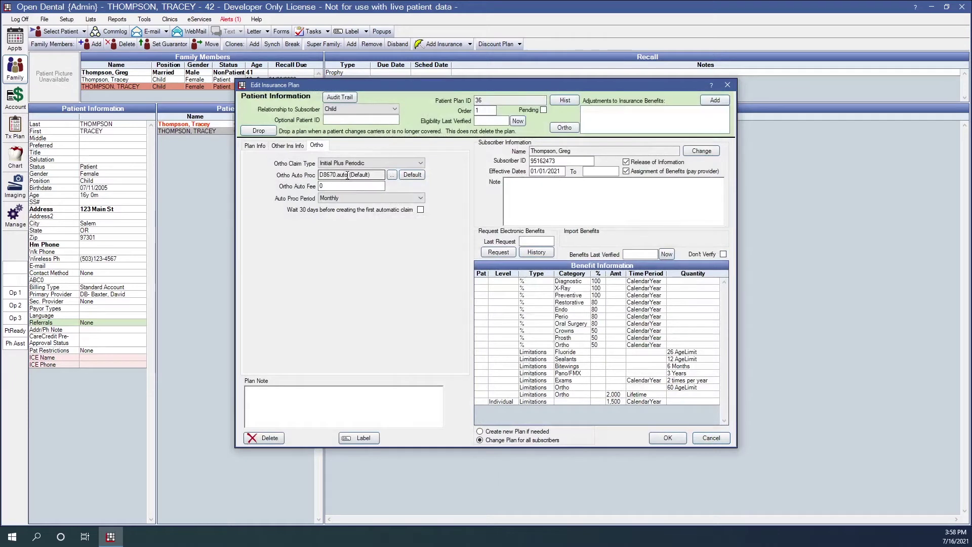
pyautogui.moveTo(348, 176); pyautogui.dragTo(335, 173)
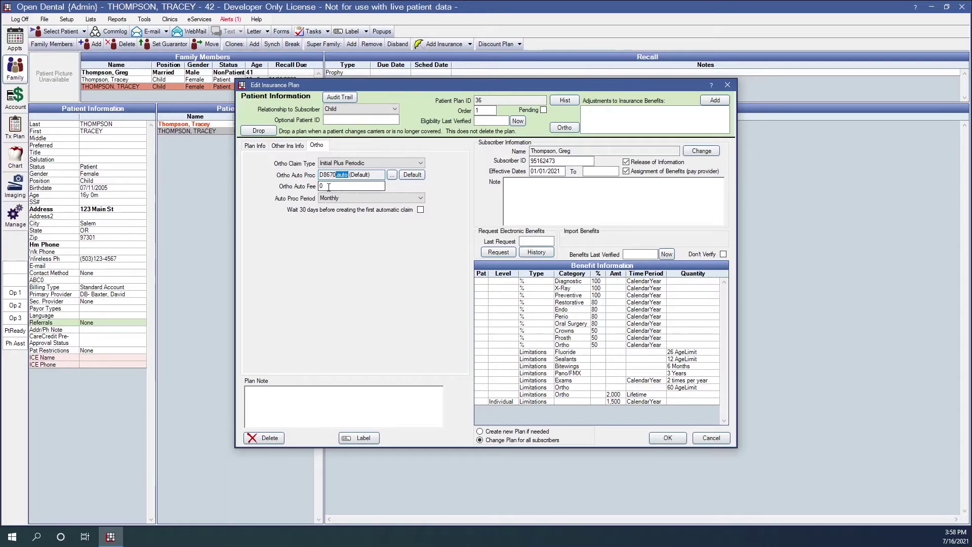
# Replace the 0 ortho auto fee with 250.00 and keep the Monthly auto procedure period.
pyautogui.click(328, 187)
pyautogui.doubleClick(320, 187)
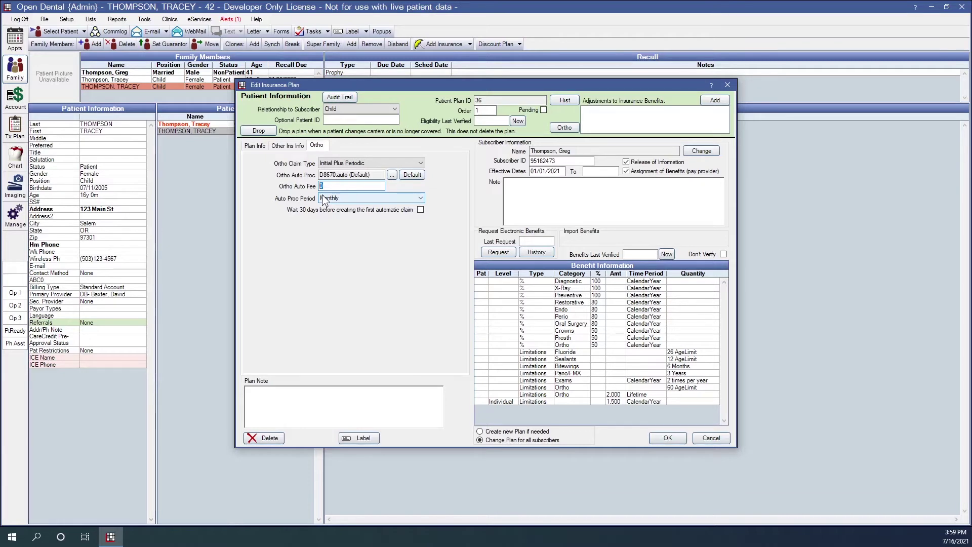
pyautogui.write('250.00')
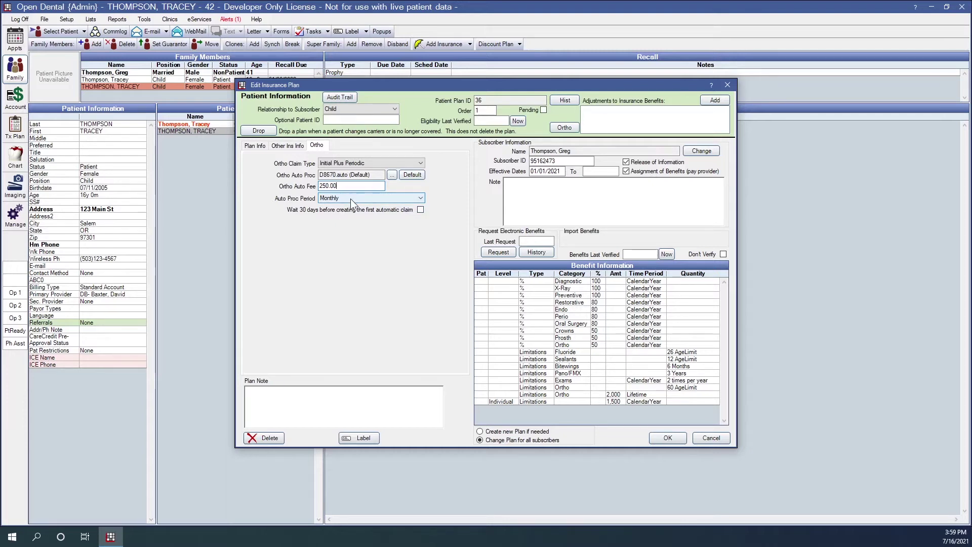
pyautogui.click(421, 198)
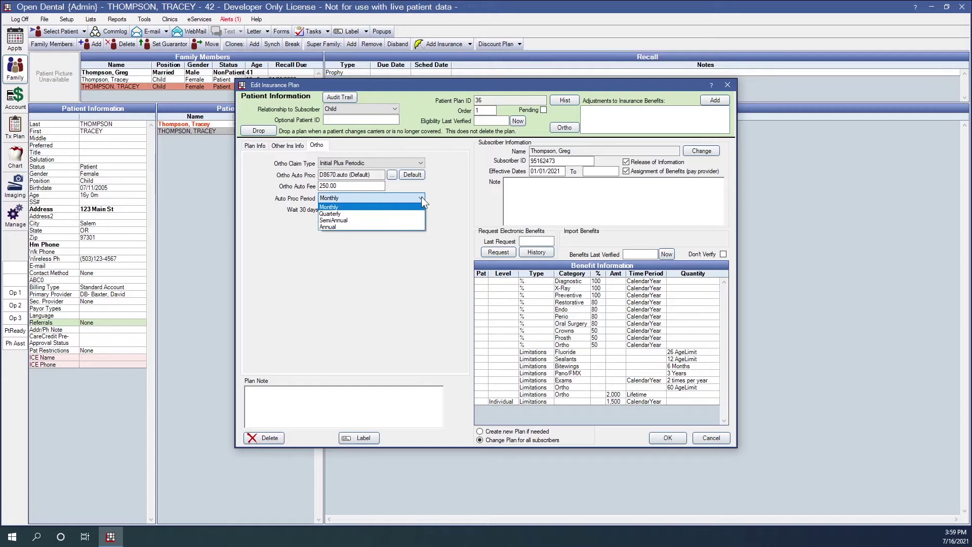
pyautogui.click(333, 198)
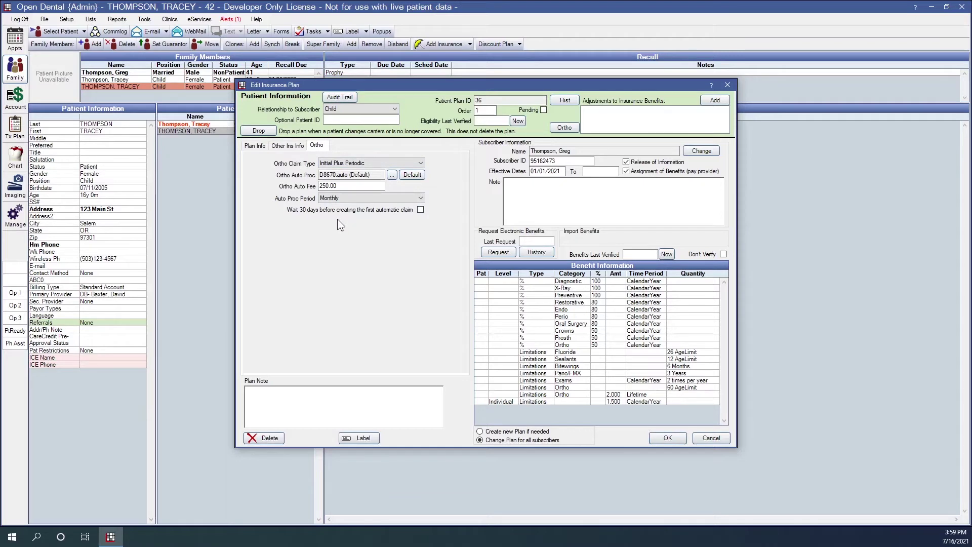
pyautogui.doubleClick(530, 321)
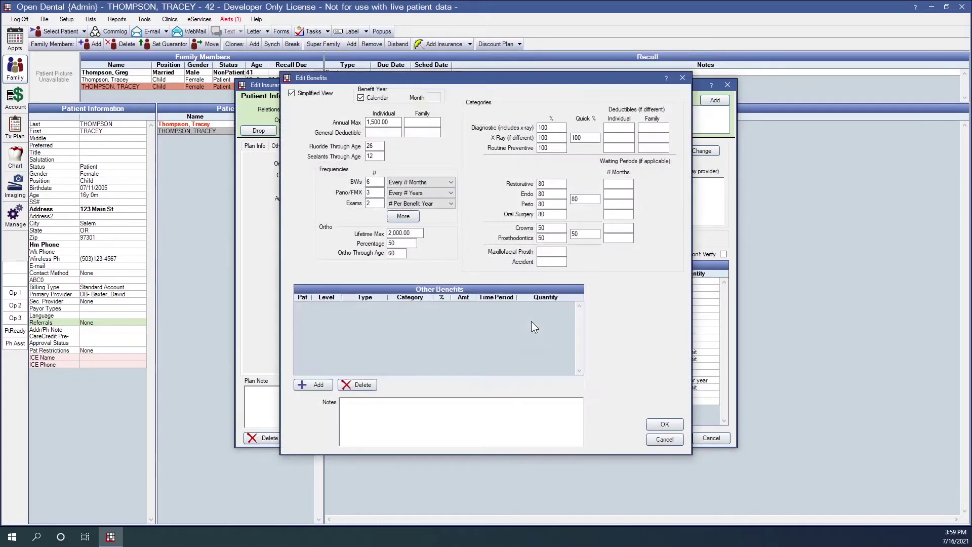
pyautogui.doubleClick(413, 232)
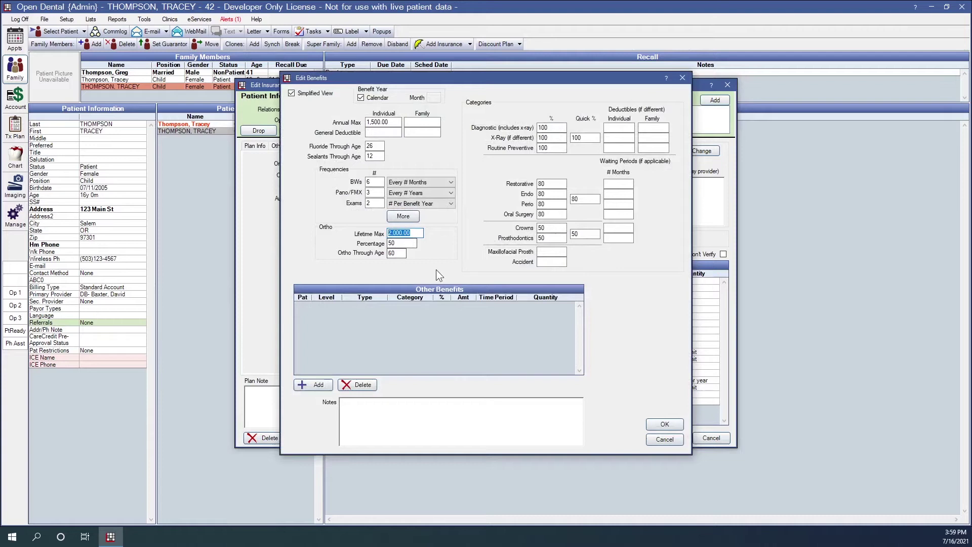
pyautogui.doubleClick(391, 243)
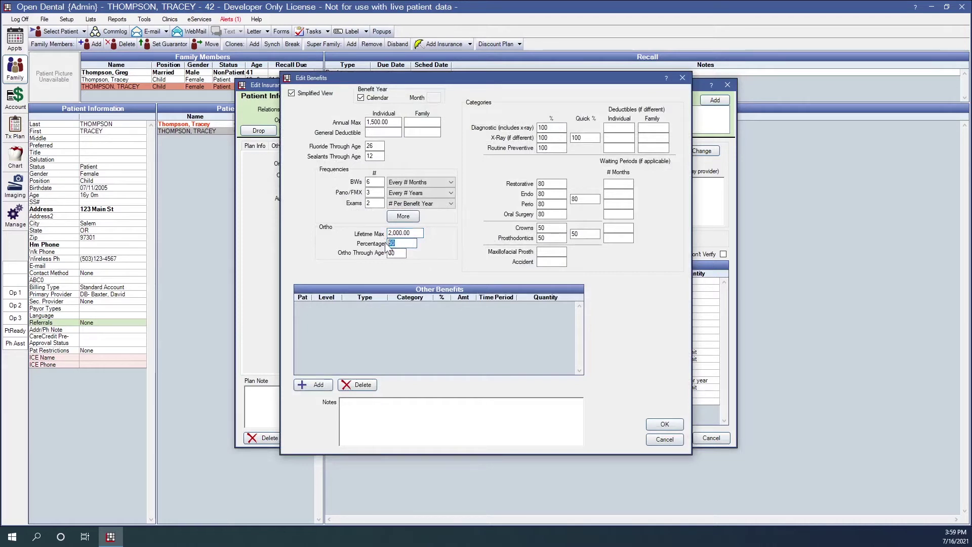
pyautogui.doubleClick(390, 253)
pyautogui.click(665, 424)
pyautogui.click(666, 437)
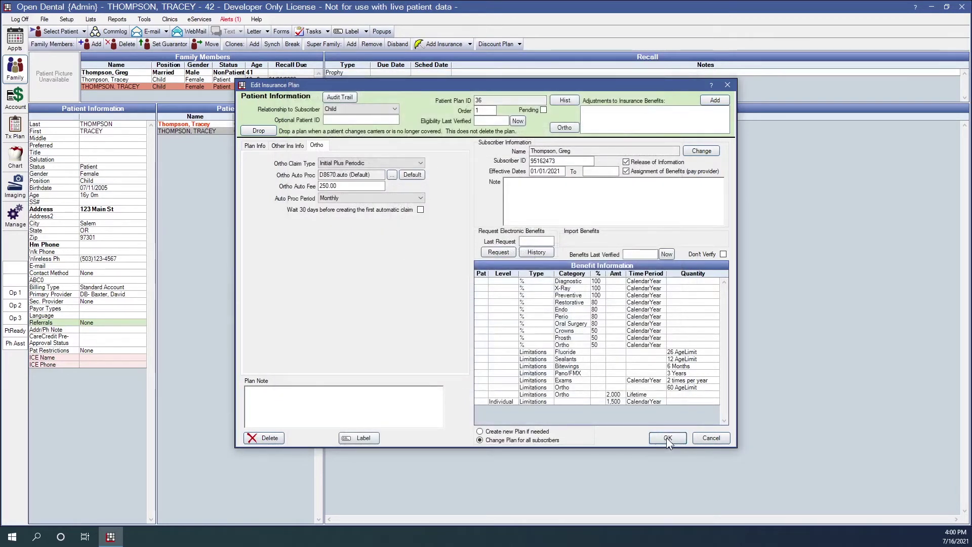
# Save the plan and view the patient's ledger with the 4,000.00 D8090 ortho charge.
pyautogui.click(666, 437)
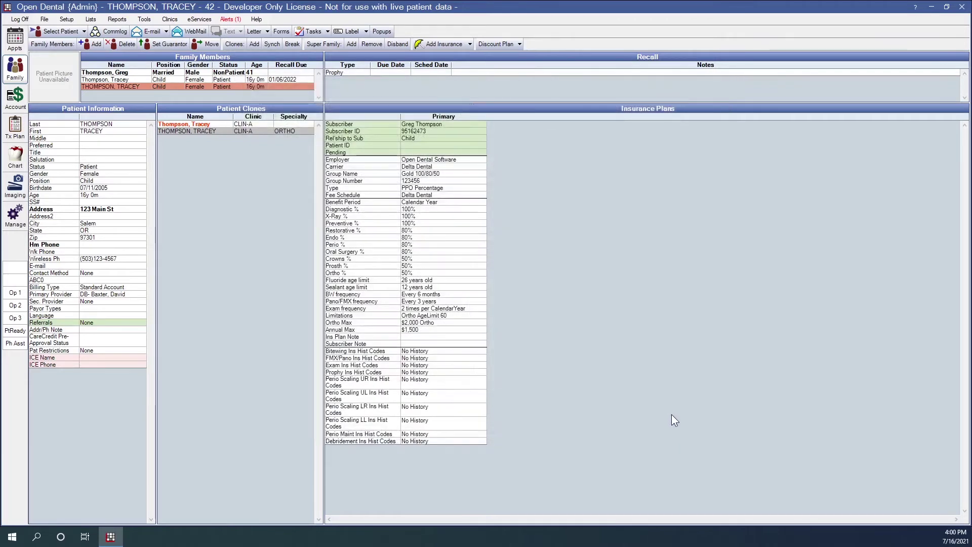
pyautogui.click(14, 104)
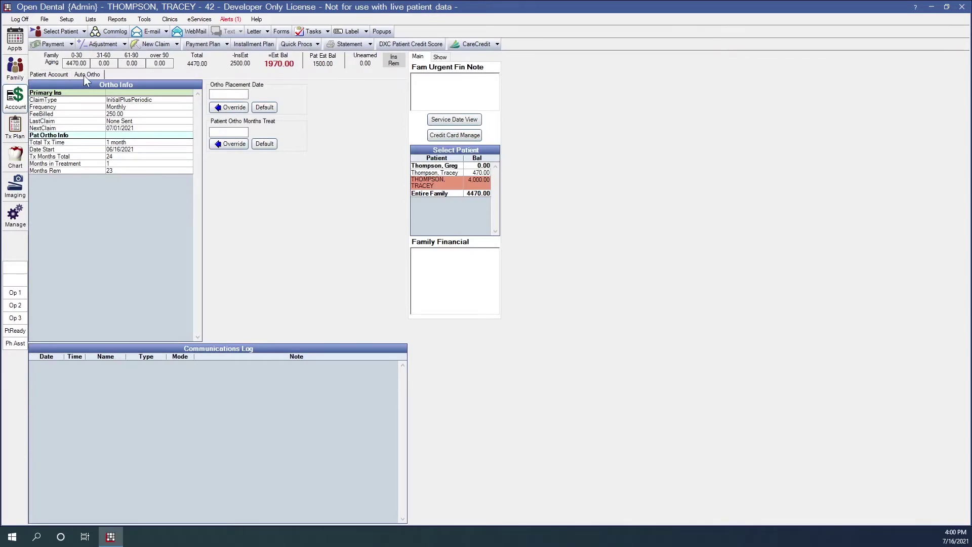
pyautogui.click(56, 74)
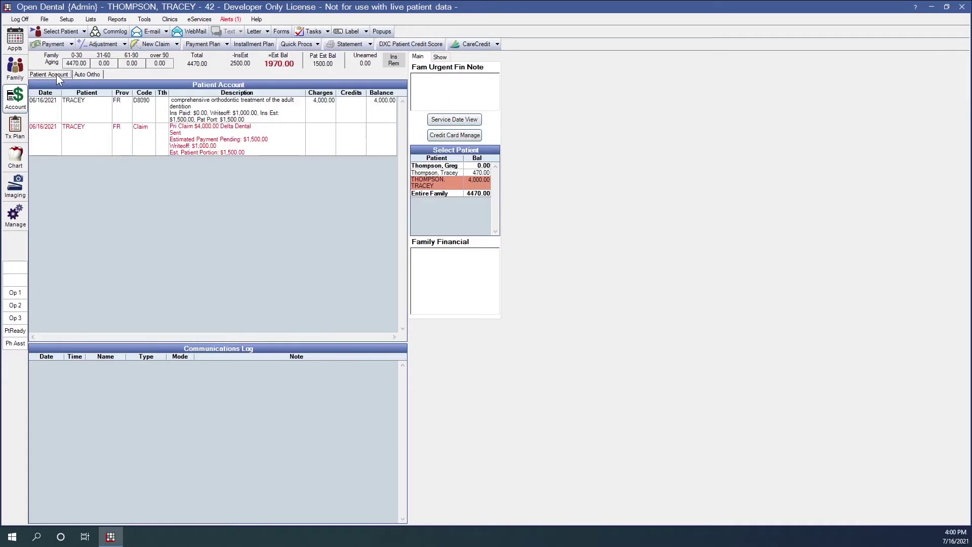
# Show the patient's Auto Ortho info: 250.00 monthly, next claim 07/01/2021.
pyautogui.click(87, 74)
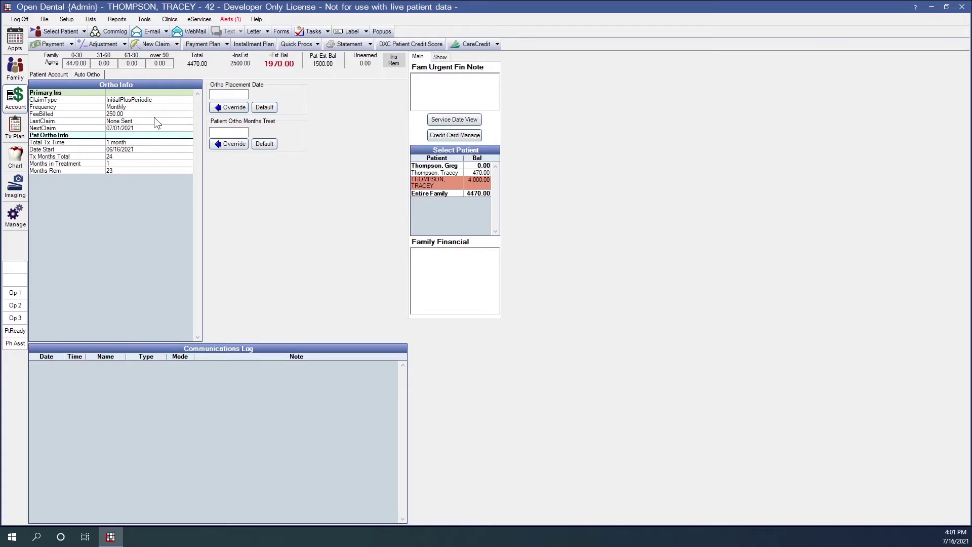
# Set the patient's ortho setup to a non-default 250 fee with next claim date 07/01/2021.
pyautogui.doubleClick(154, 122)
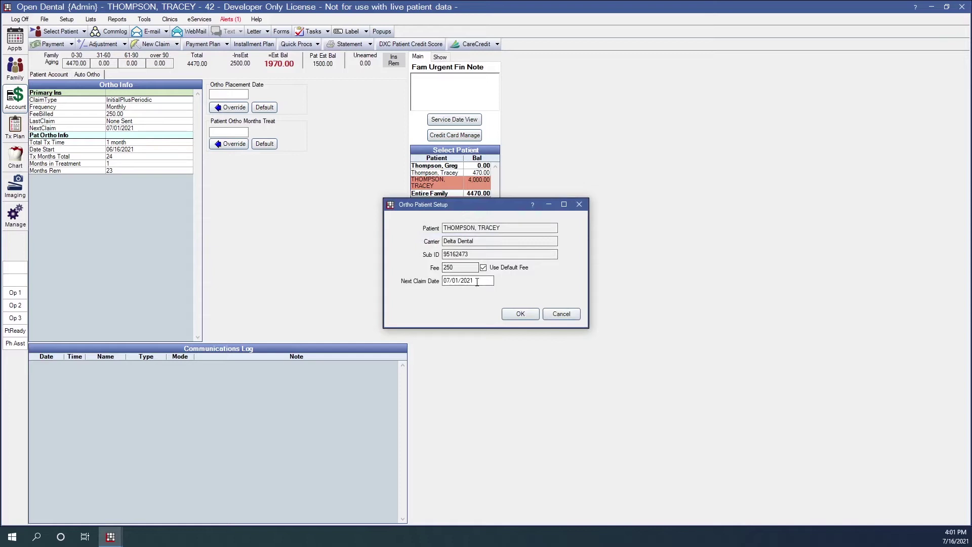
pyautogui.moveTo(479, 280); pyautogui.dragTo(438, 281)
pyautogui.click(483, 268)
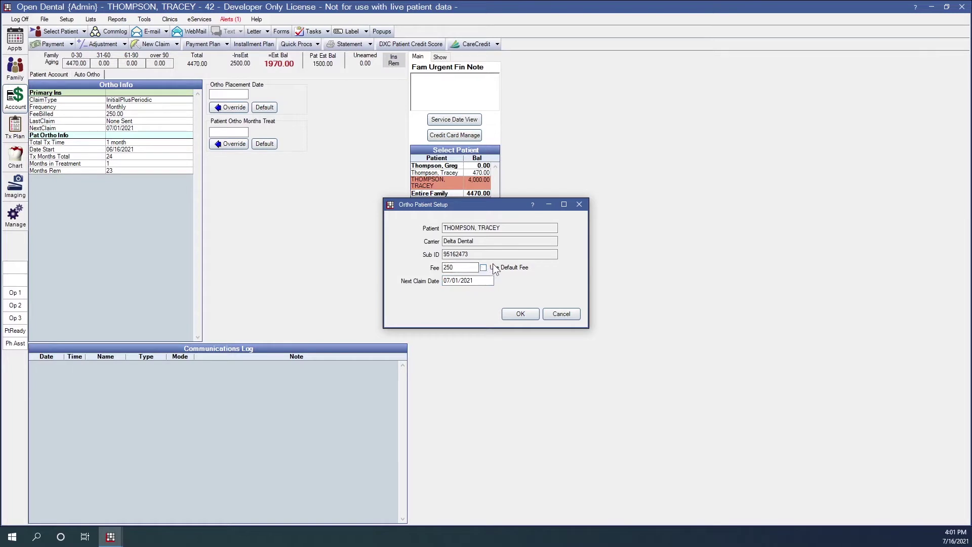
pyautogui.moveTo(460, 268); pyautogui.dragTo(441, 271)
pyautogui.click(521, 315)
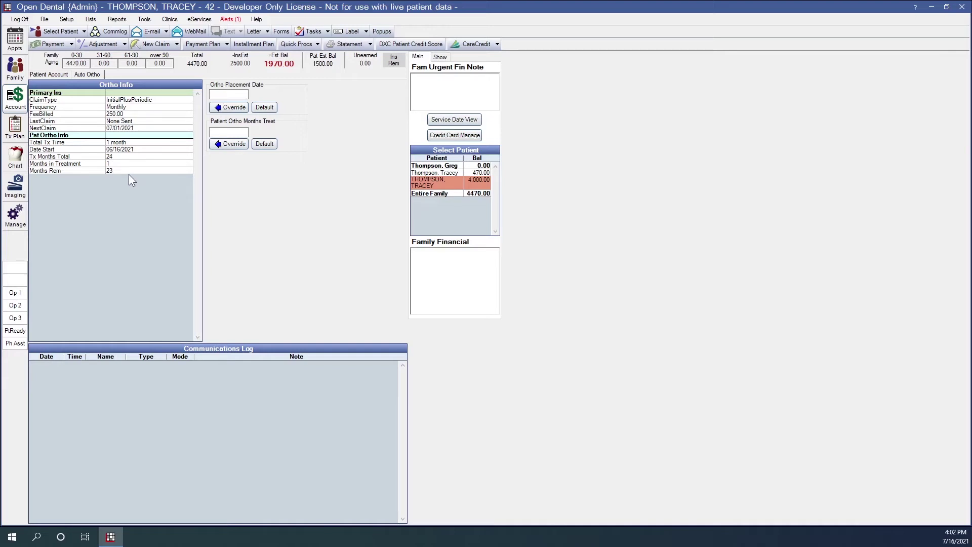
# Override the ortho placement date to 06/17/2021.
pyautogui.click(217, 96)
pyautogui.write('06172021')
pyautogui.click(227, 107)
# Override the treatment length to 18 months and return to the patient's account ledger.
pyautogui.click(220, 131)
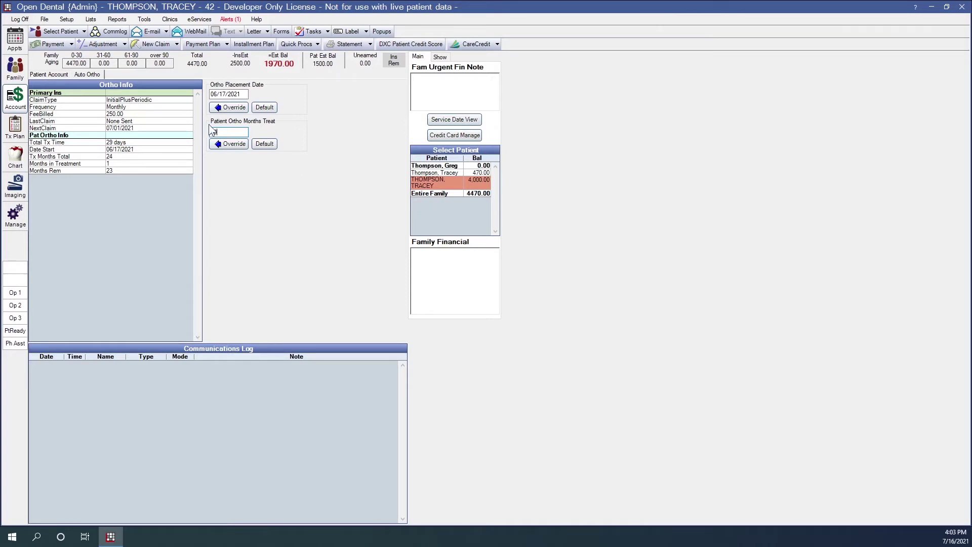
pyautogui.click(226, 144)
pyautogui.click(48, 74)
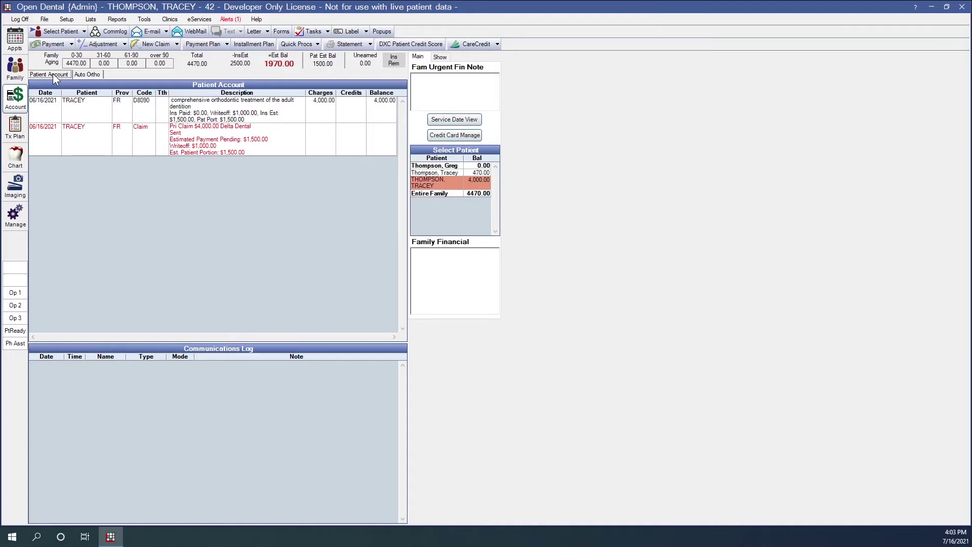
# Open Ortho Auto Claims and select the patient's Delta Dental claim due 07/01/2021.
pyautogui.click(144, 20)
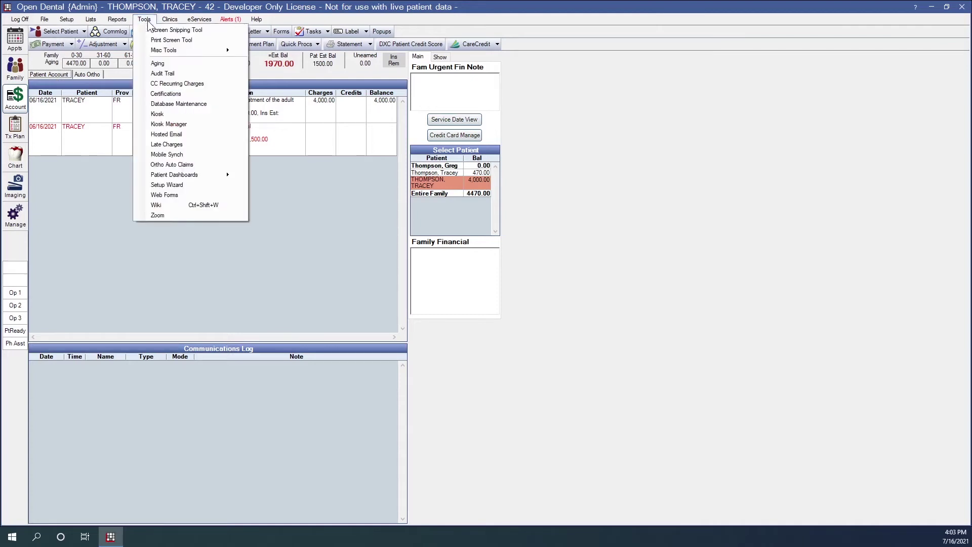
pyautogui.click(172, 165)
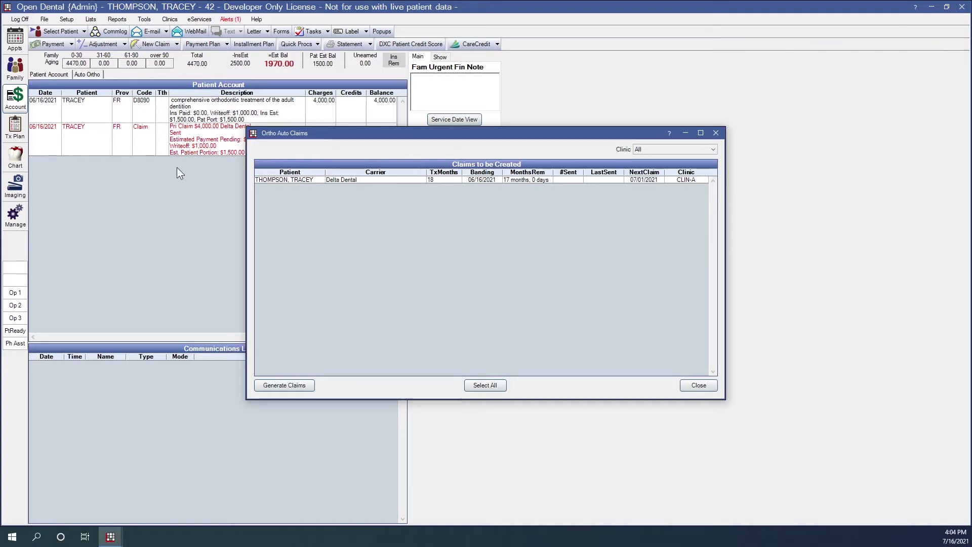
pyautogui.click(277, 186)
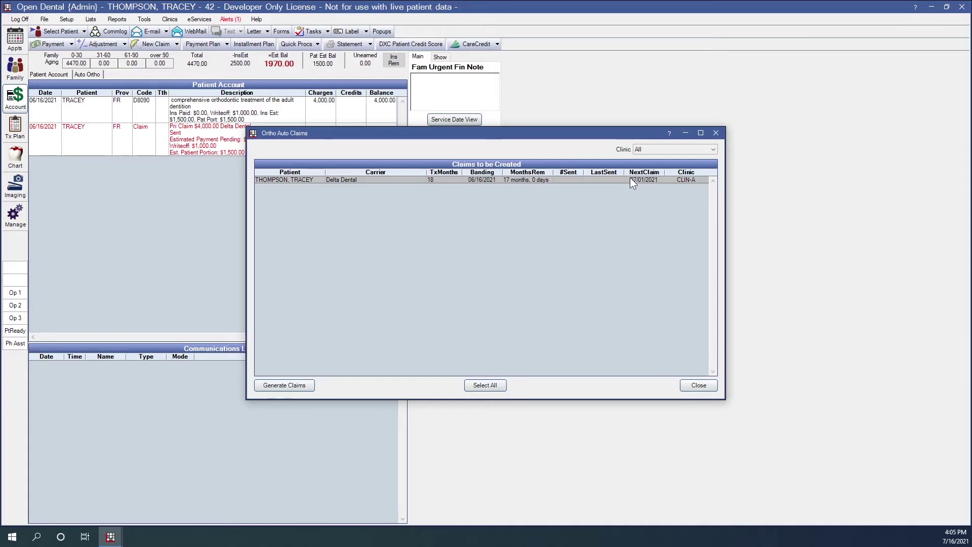
# Filter pending ortho claims to clinic CLIN-A and select all of them.
pyautogui.click(713, 149)
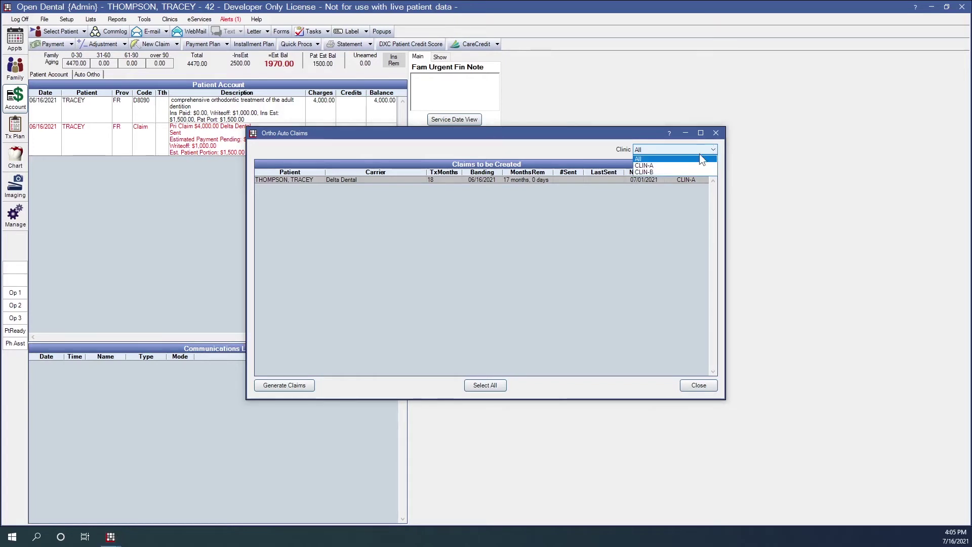
pyautogui.click(655, 166)
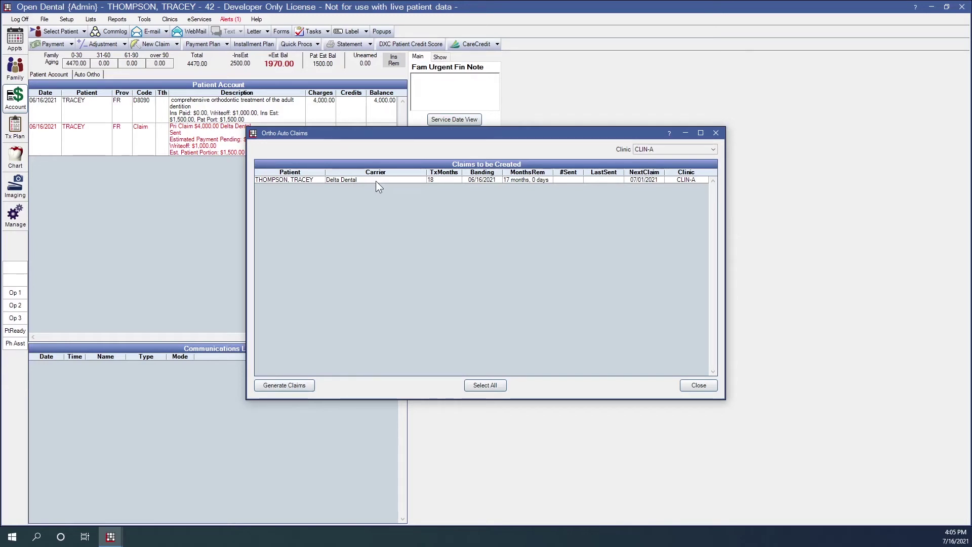
pyautogui.click(481, 387)
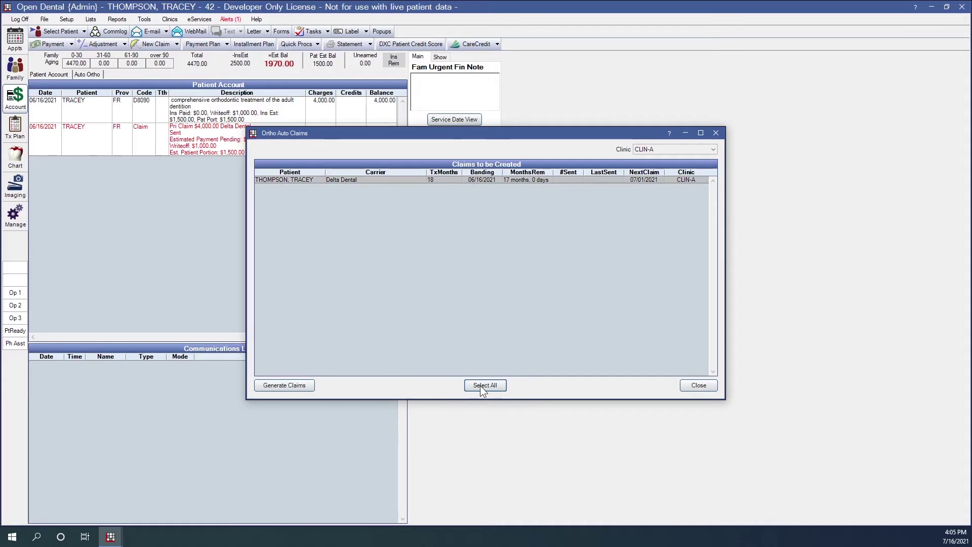
# Generate the selected ortho auto claim, confirm it, and close the window.
pyautogui.click(298, 385)
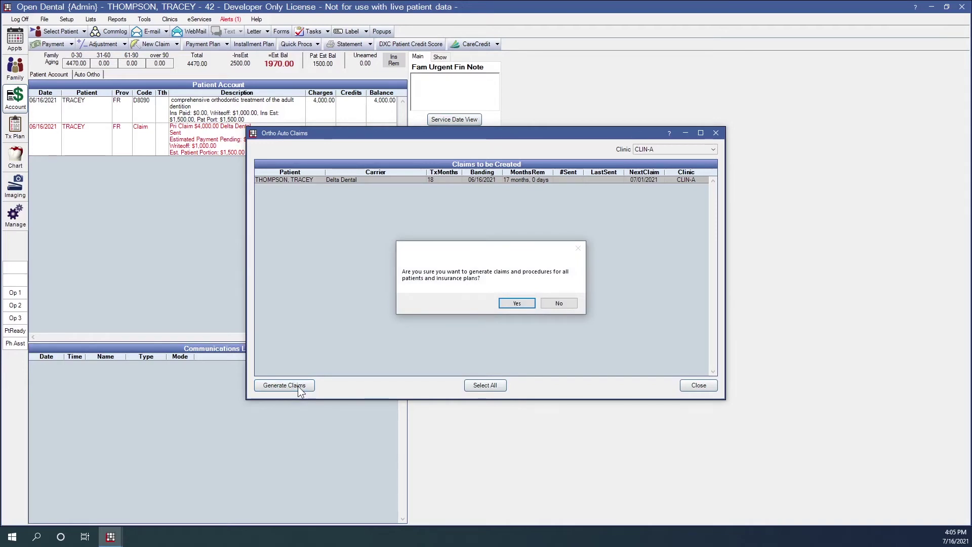
pyautogui.click(516, 303)
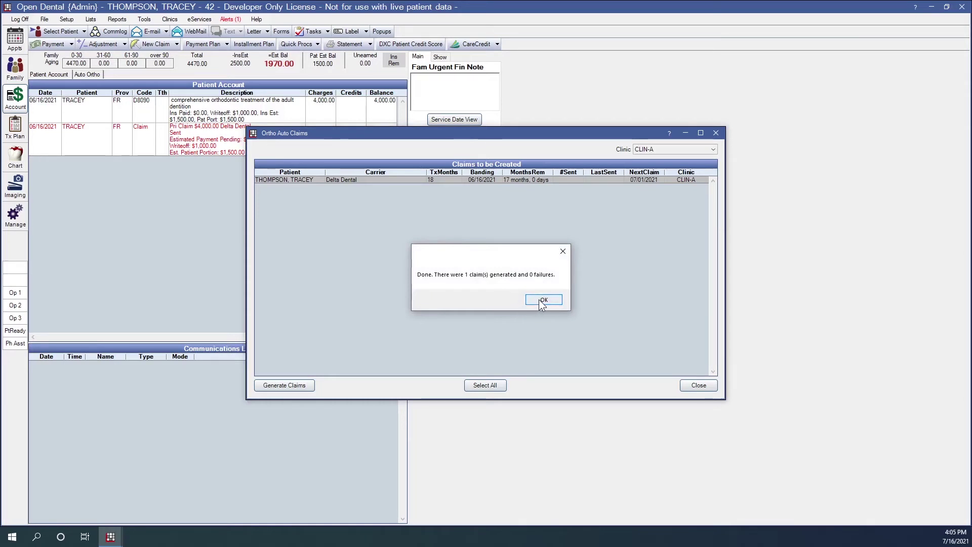
pyautogui.click(538, 299)
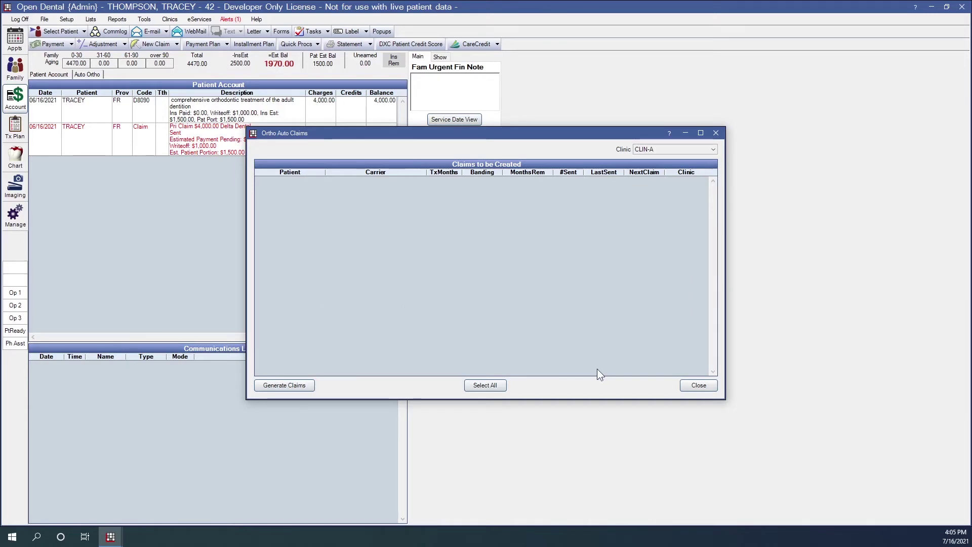
pyautogui.click(696, 385)
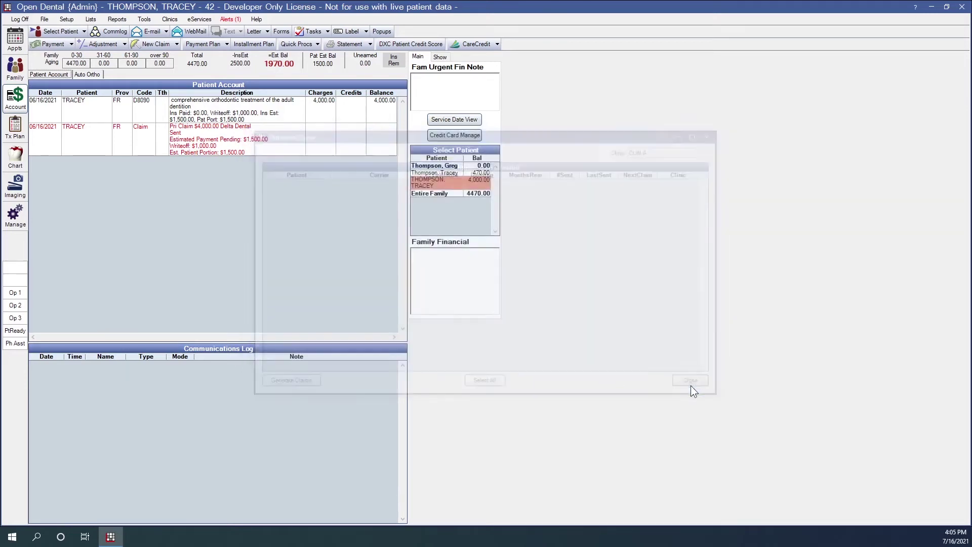
# Refresh the ledger, select the 07/01/2021 D8670 procedure and claim rows, and open the 250.00 claim.
pyautogui.click(13, 96)
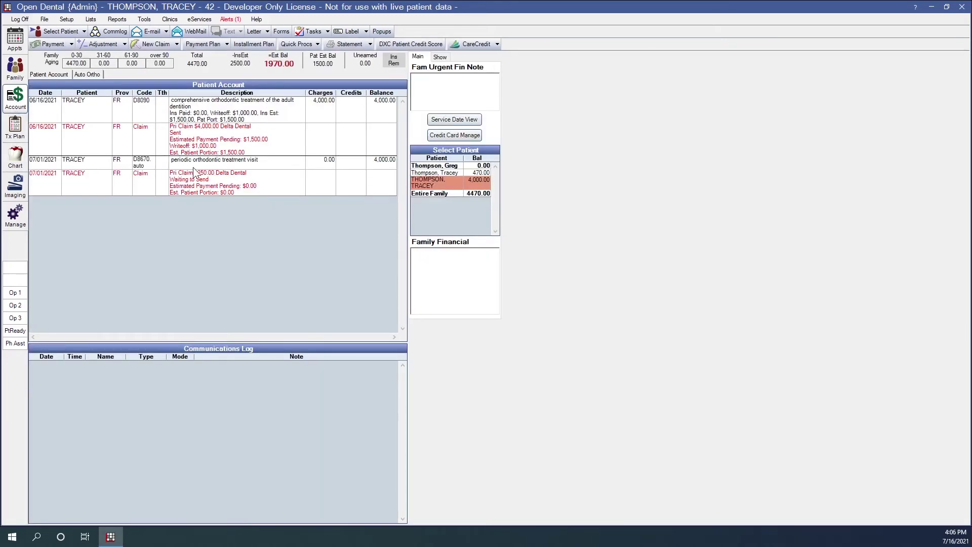
pyautogui.click(229, 163)
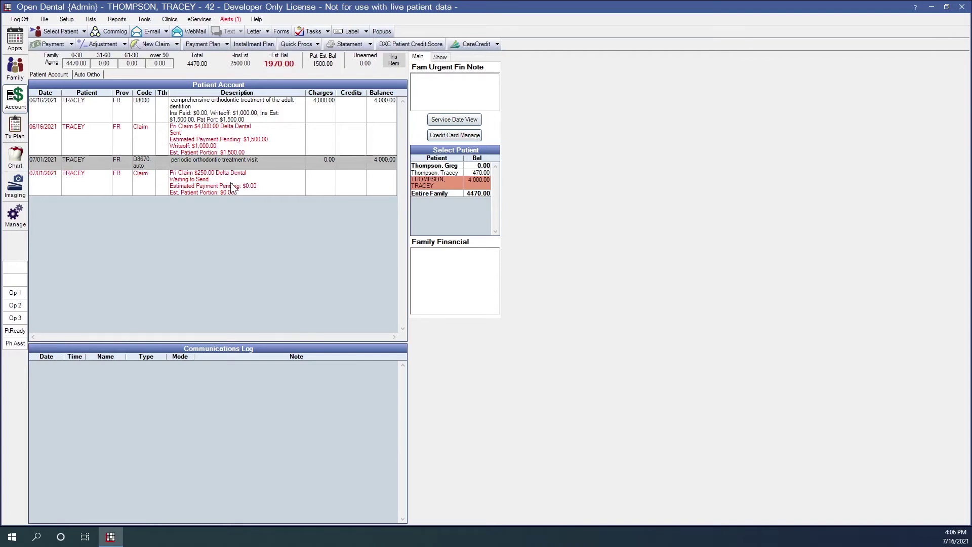
pyautogui.keyDown('ctrl'); pyautogui.click(232, 188); pyautogui.keyUp('ctrl')
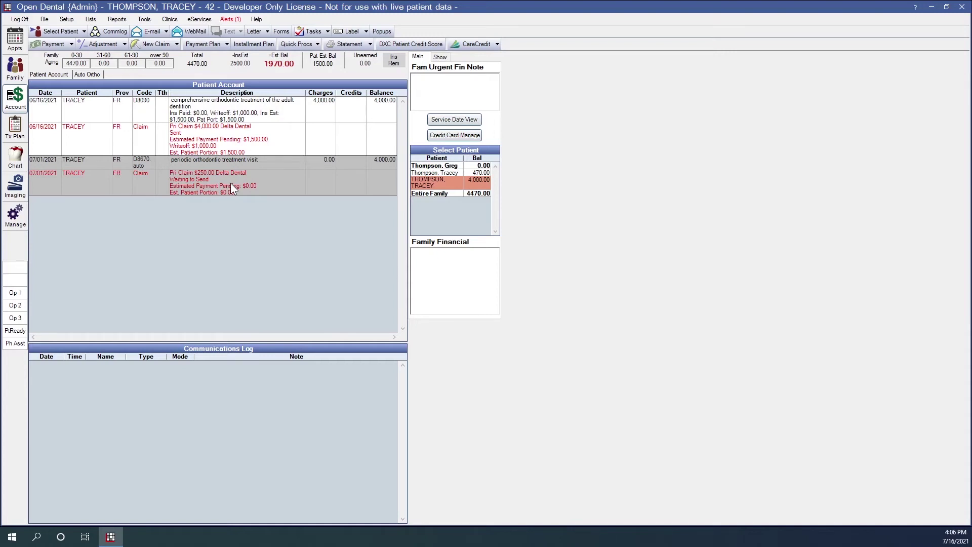
pyautogui.click(298, 163)
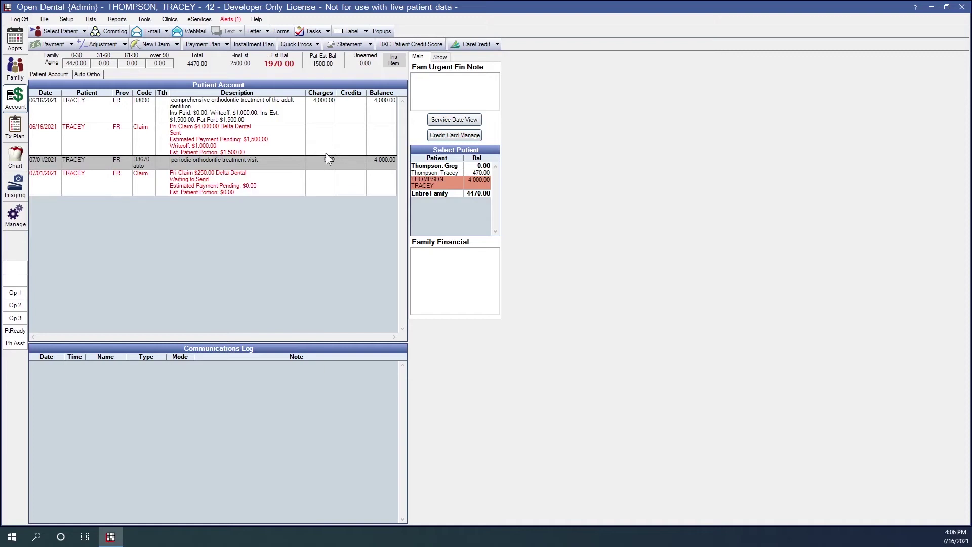
pyautogui.click(235, 186)
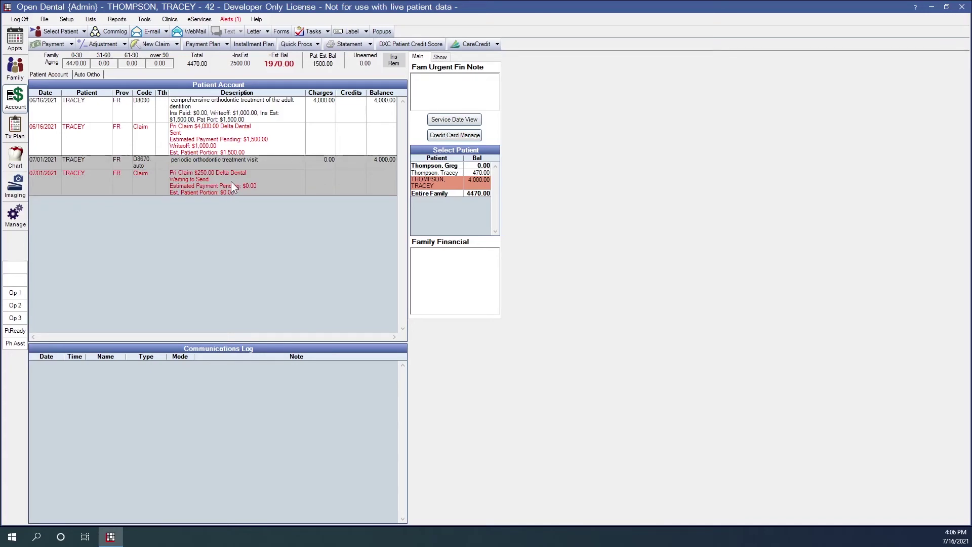
pyautogui.doubleClick(232, 190)
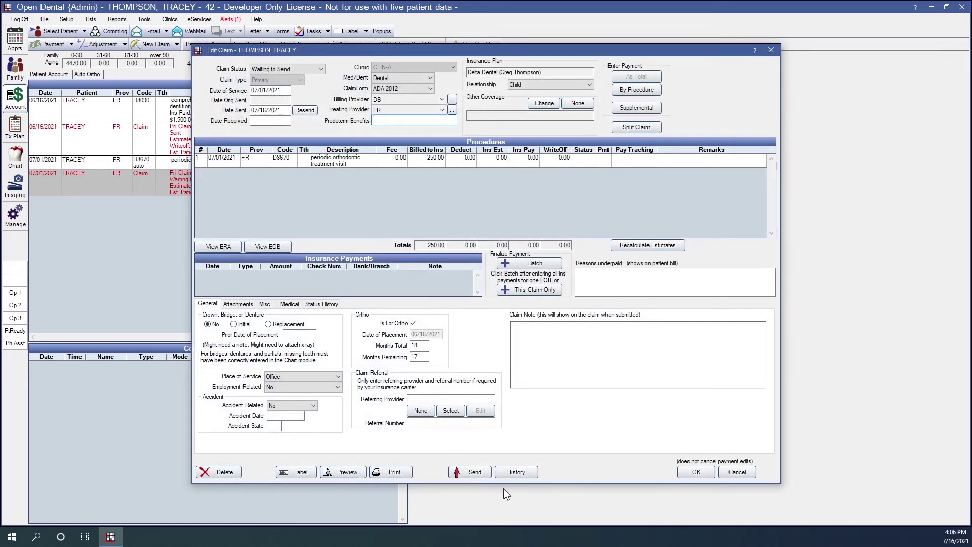
# Accept the claim, then filter Send Claims to clinic CLIN-A and select the patient's 07/01/2021 auto claim.
pyautogui.click(707, 474)
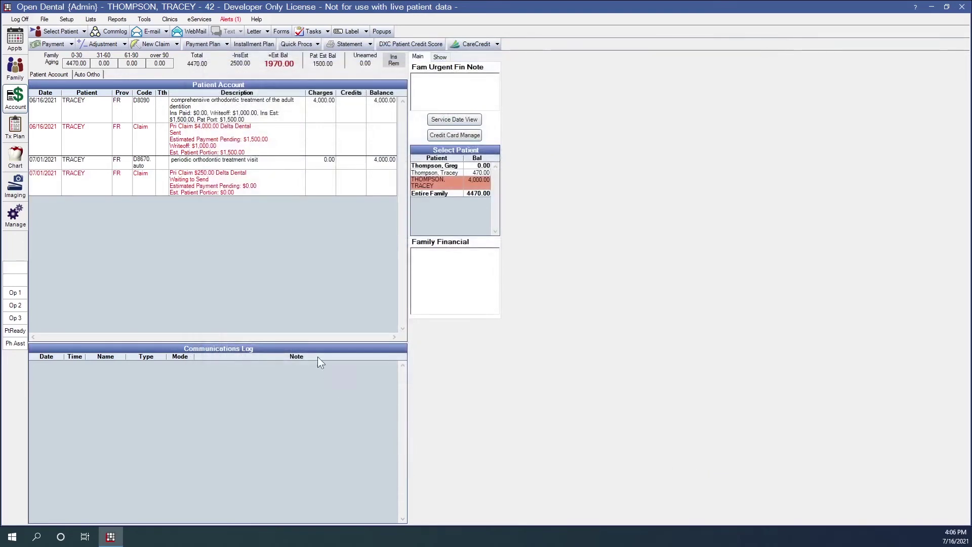
pyautogui.click(15, 215)
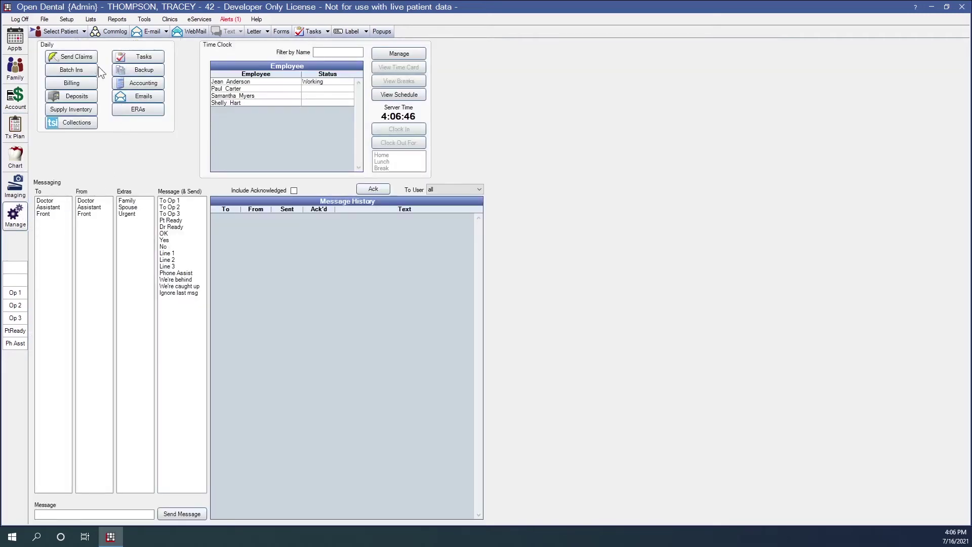
pyautogui.click(84, 58)
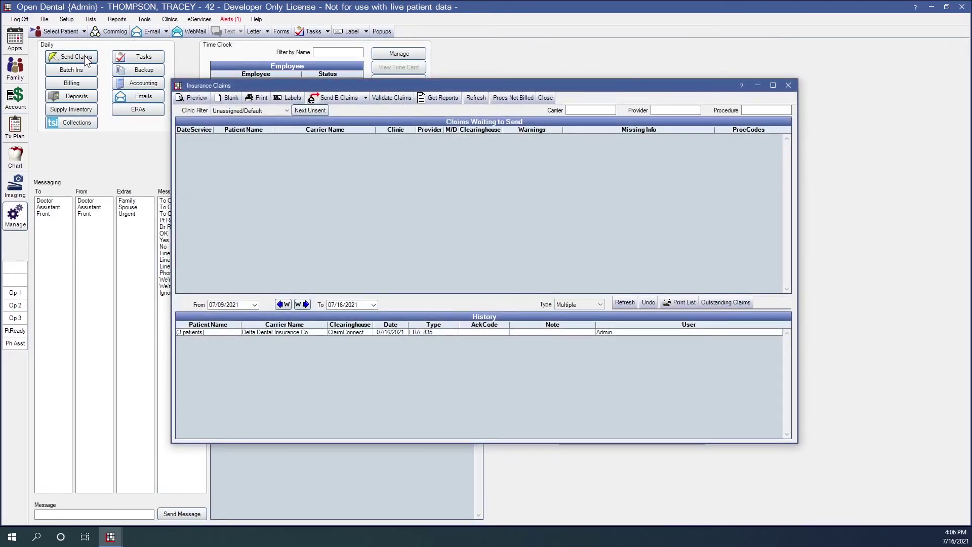
pyautogui.click(287, 110)
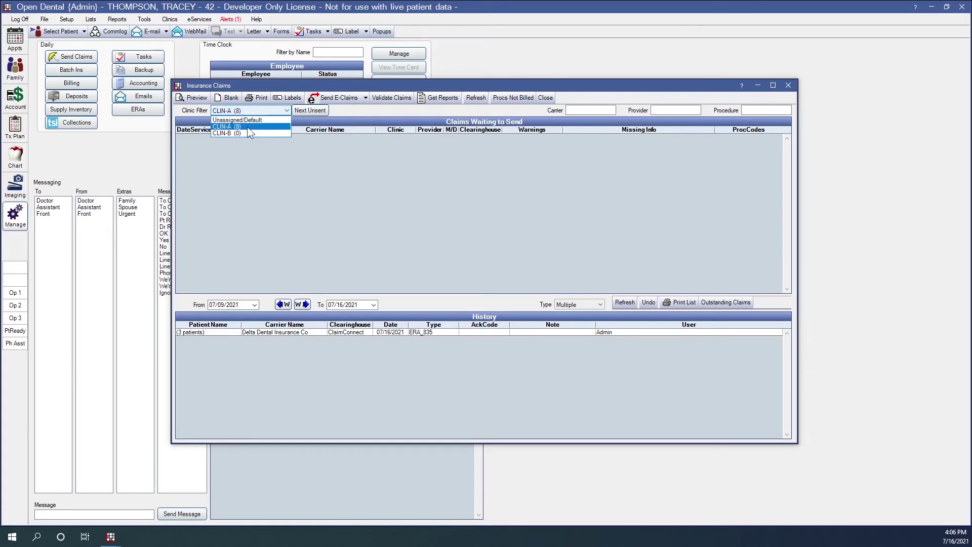
pyautogui.click(247, 127)
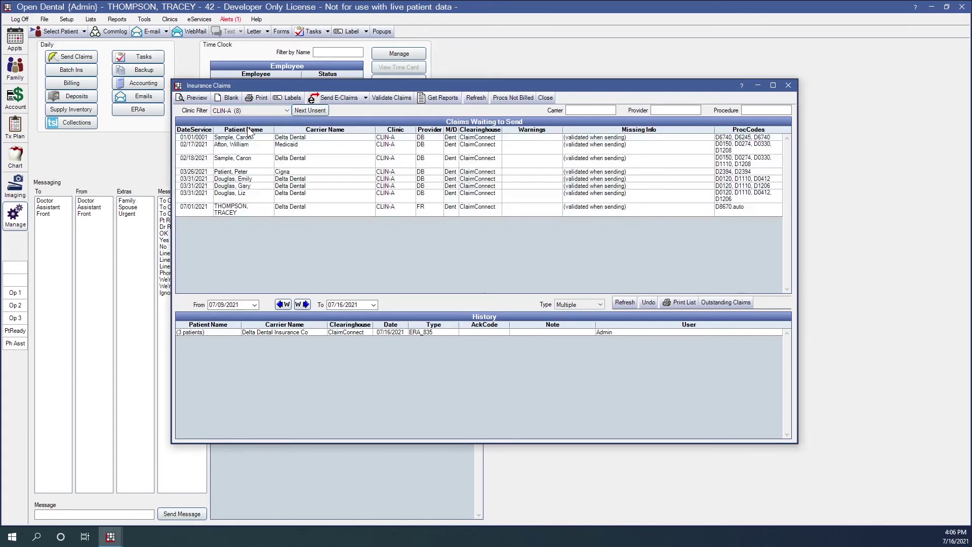
pyautogui.click(237, 209)
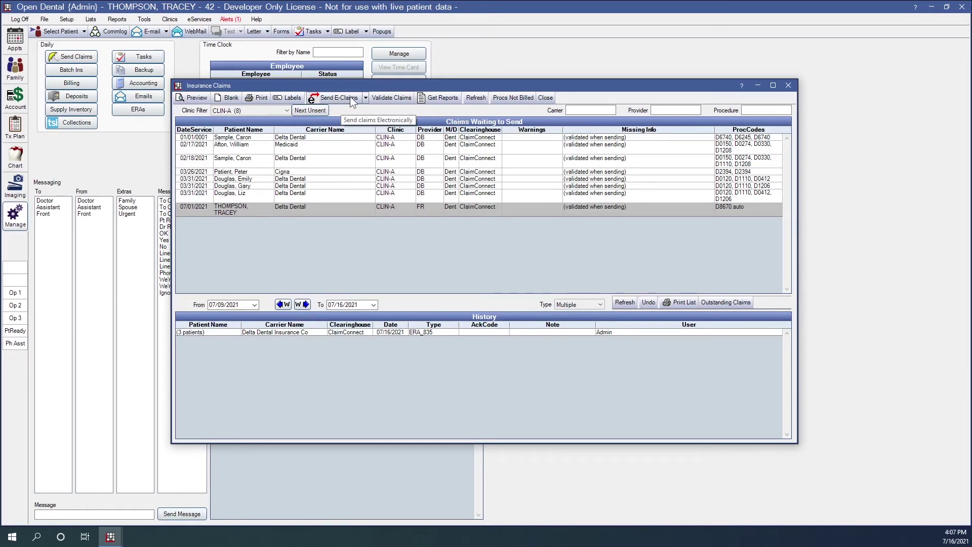
# Close the Insurance Claims list and select the 06/16/2021 banding claim in the Account ledger.
pyautogui.click(788, 87)
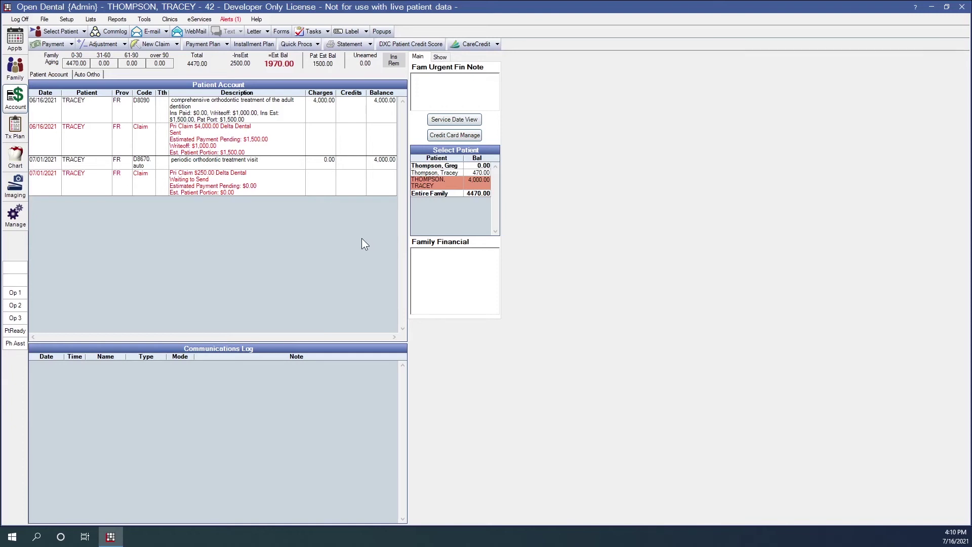
pyautogui.click(214, 145)
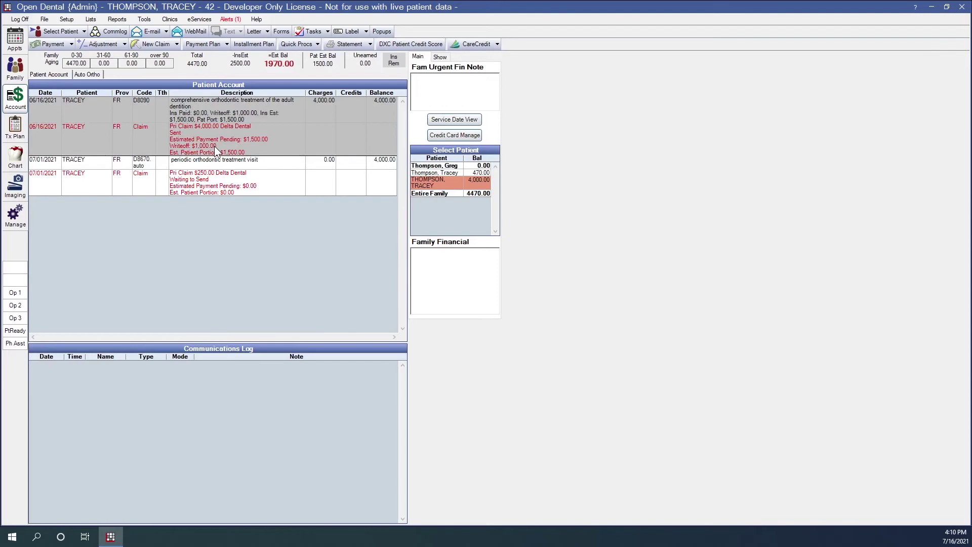
# Post a 500.00 by-procedure insurance payment to the 06/16/2021 banding claim, applied to this claim only.
pyautogui.doubleClick(214, 145)
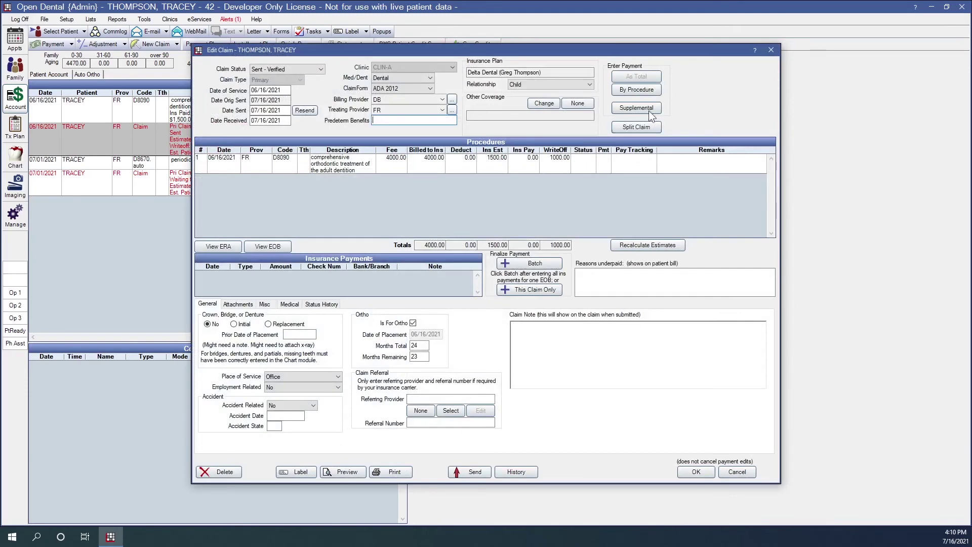
pyautogui.click(648, 91)
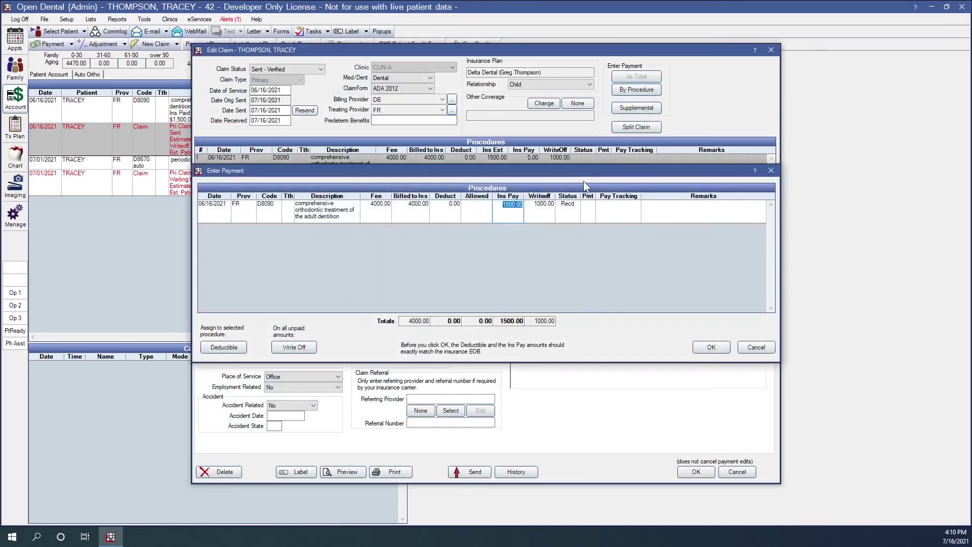
pyautogui.write('500')
pyautogui.click(711, 347)
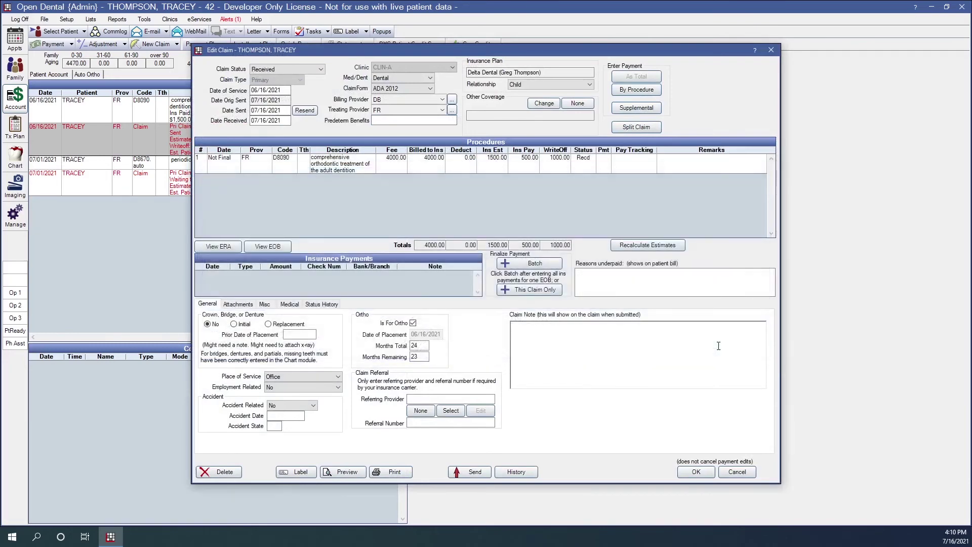
pyautogui.click(524, 290)
pyautogui.click(535, 397)
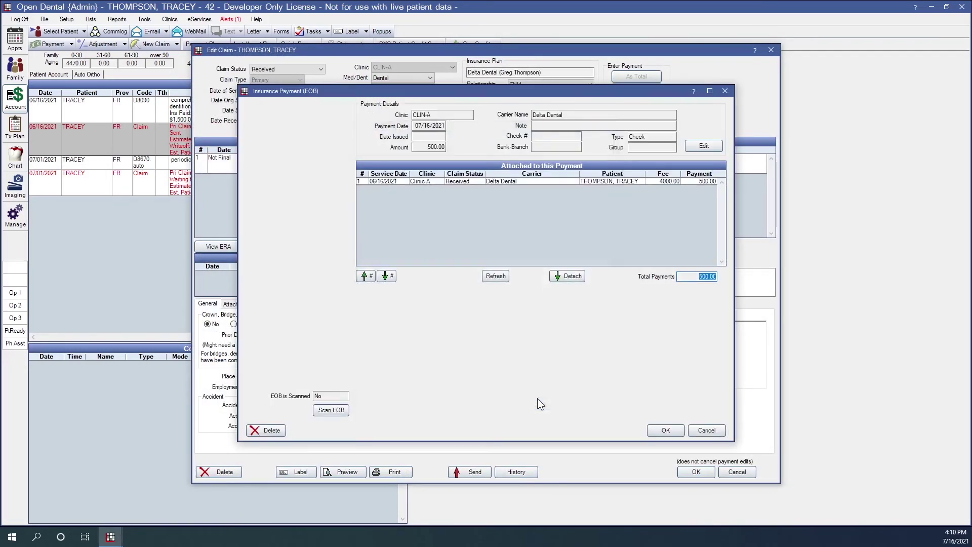
pyautogui.click(665, 429)
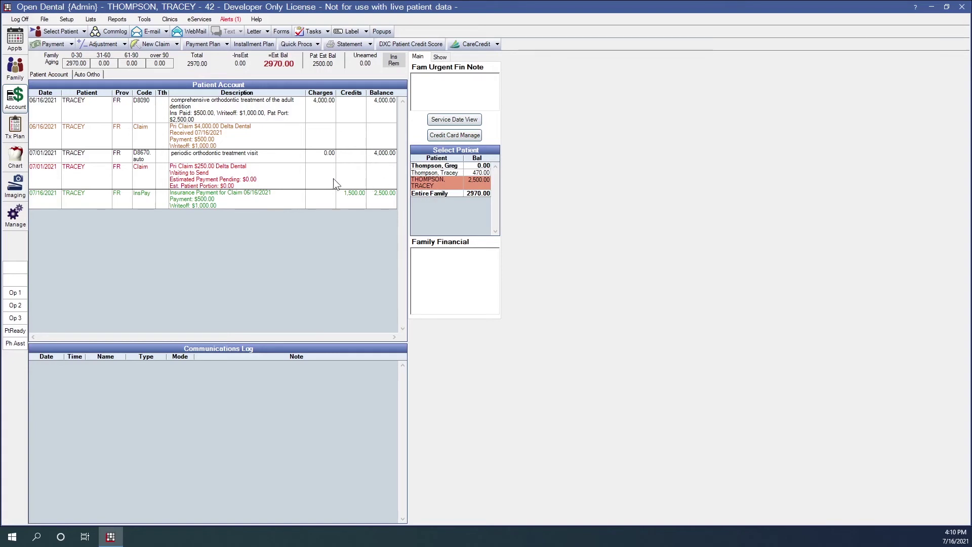
pyautogui.click(260, 177)
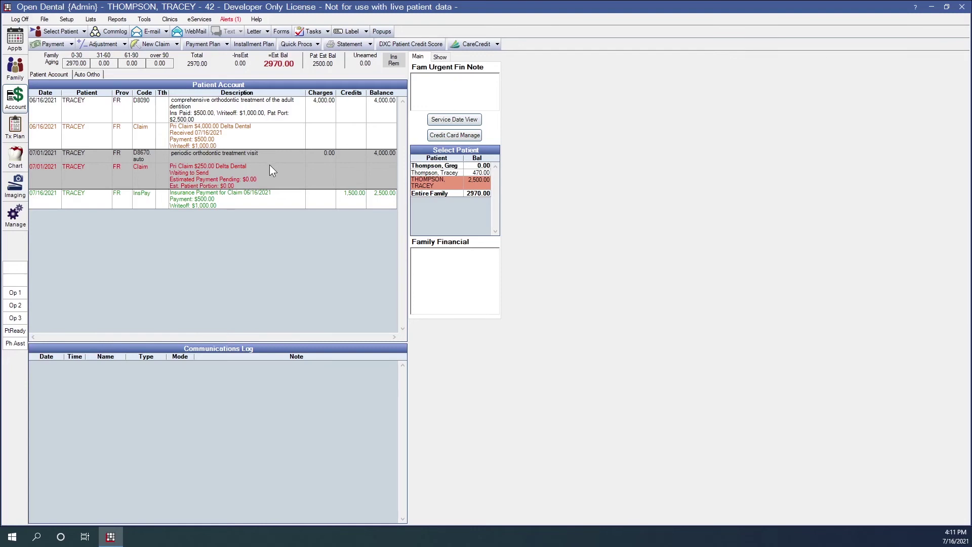
# Open the 07/01/2021 ortho auto claim and redirect its by-procedure payment to the original 06/16/2021 banding claim.
pyautogui.doubleClick(269, 174)
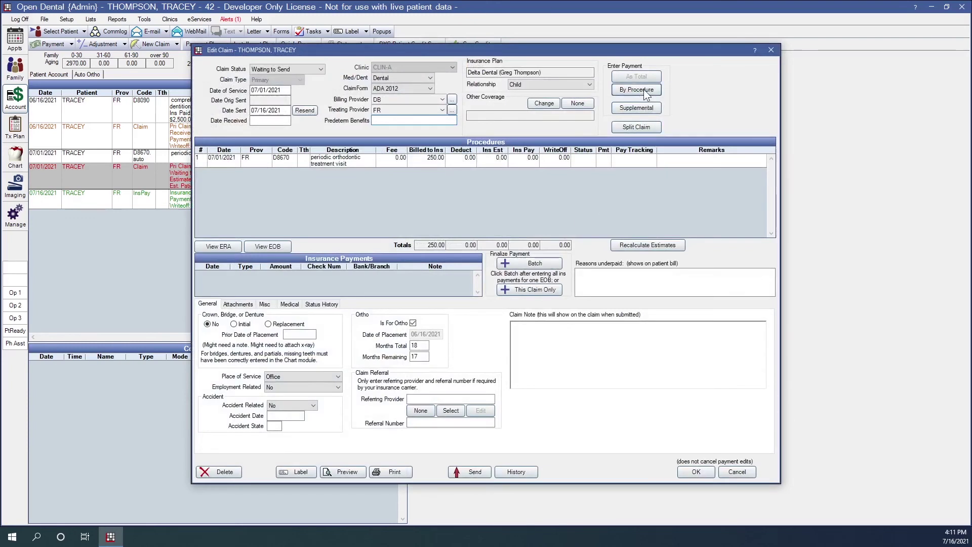
pyautogui.click(639, 90)
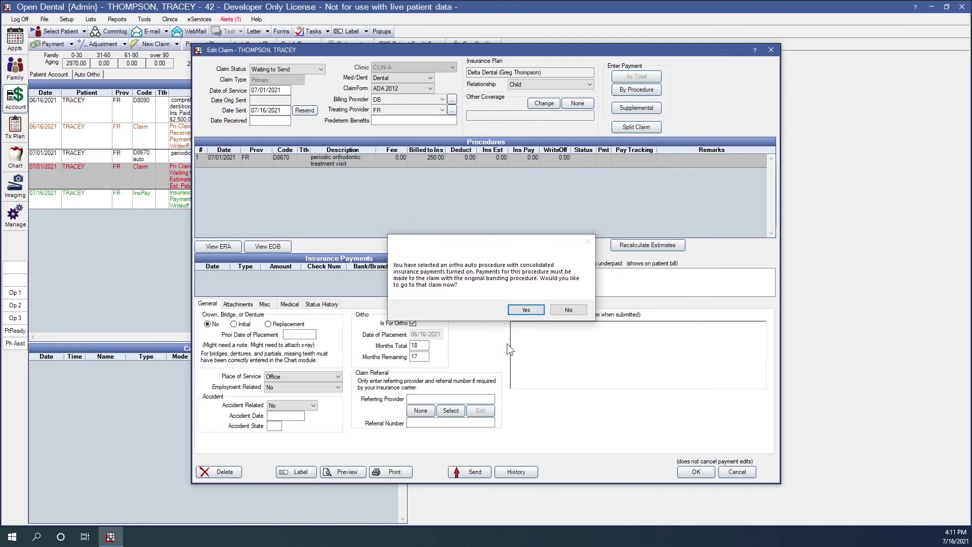
pyautogui.click(526, 309)
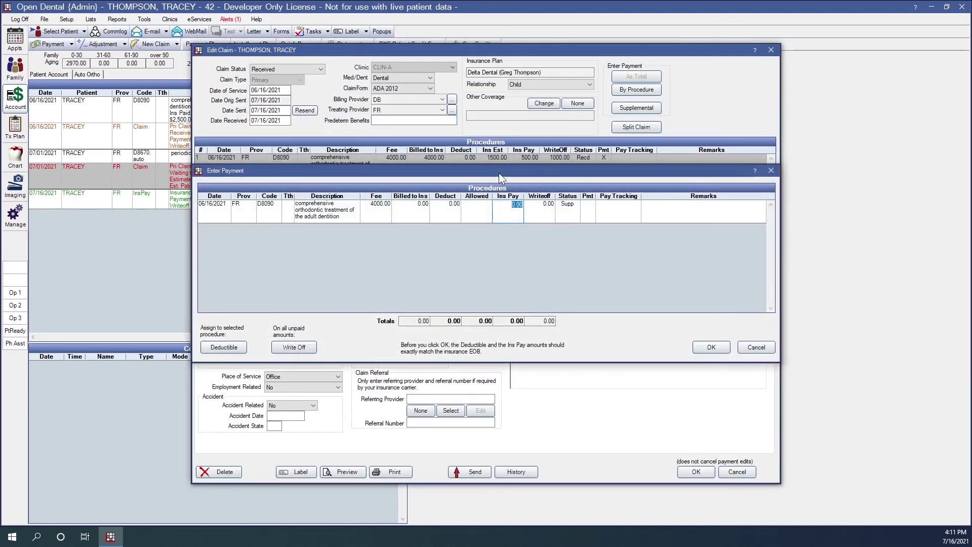
# Enter a 100.00 supplemental Ins Pay on the banding claim, this claim only, and save.
pyautogui.moveTo(499, 170); pyautogui.dragTo(491, 215)
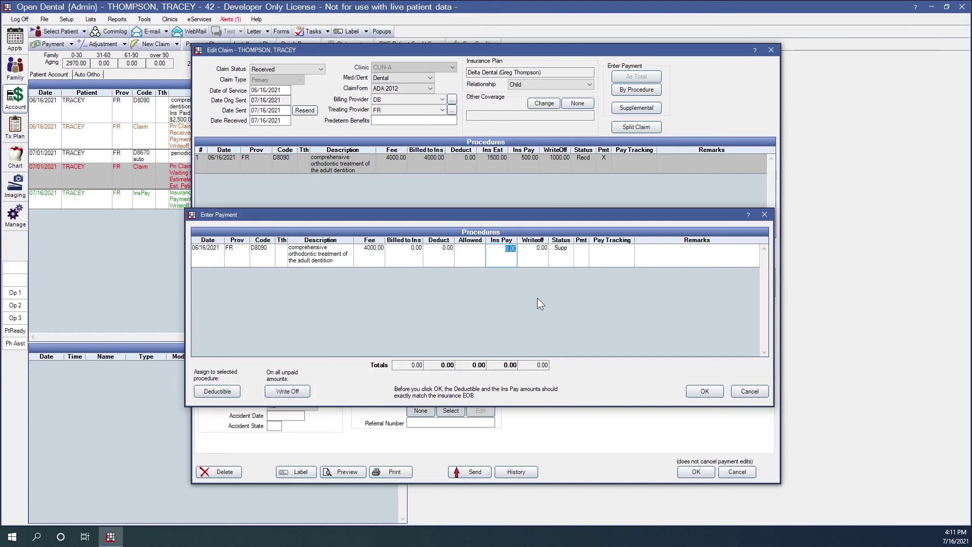
pyautogui.write('100')
pyautogui.click(704, 391)
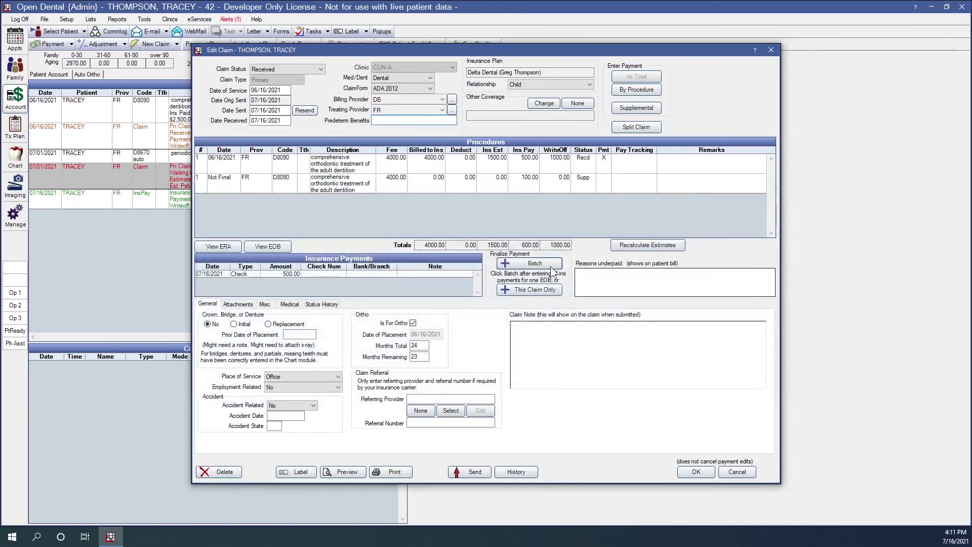
pyautogui.click(536, 293)
pyautogui.click(542, 397)
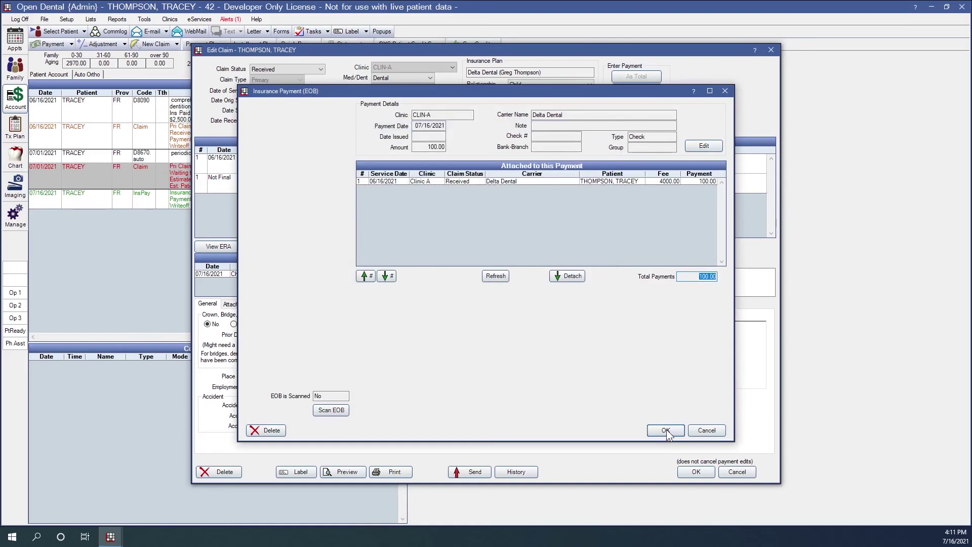
pyautogui.click(665, 430)
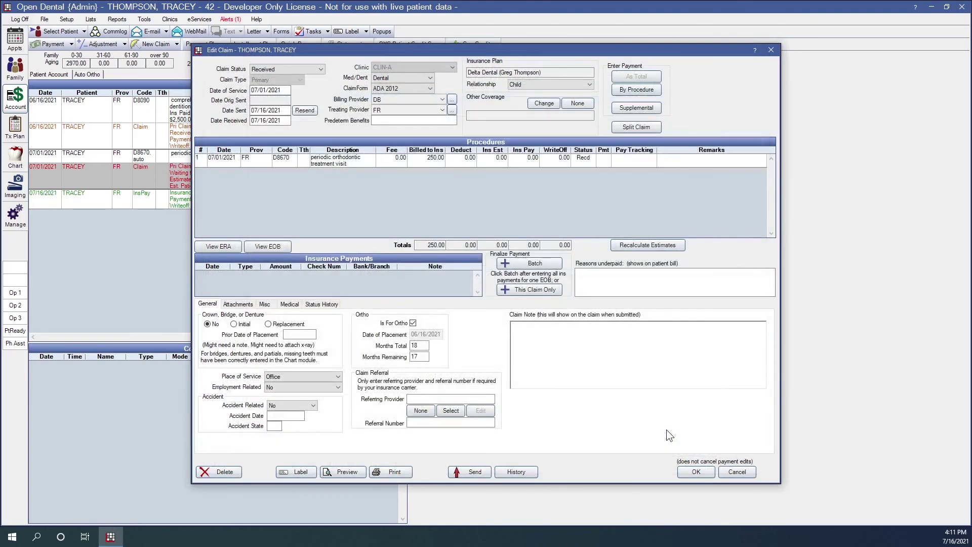
pyautogui.click(691, 473)
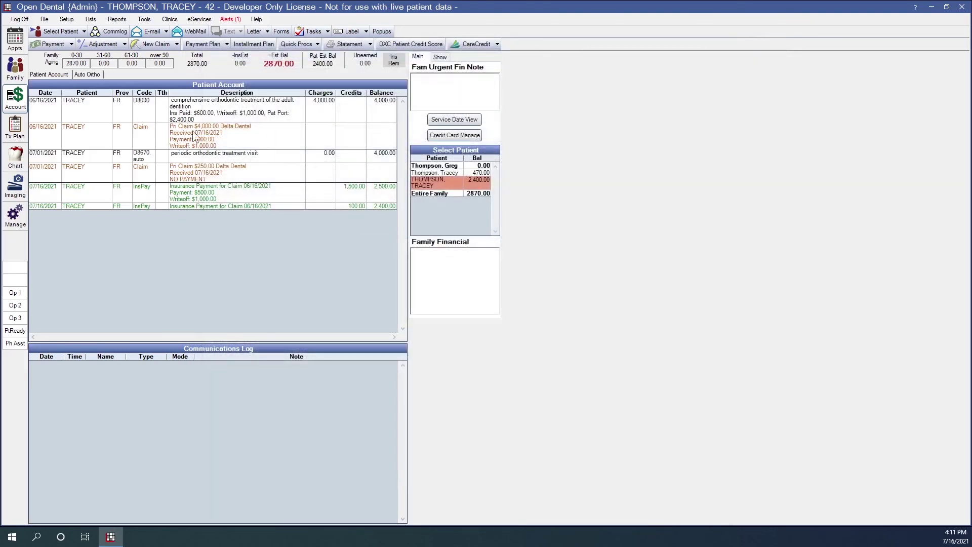
pyautogui.click(230, 128)
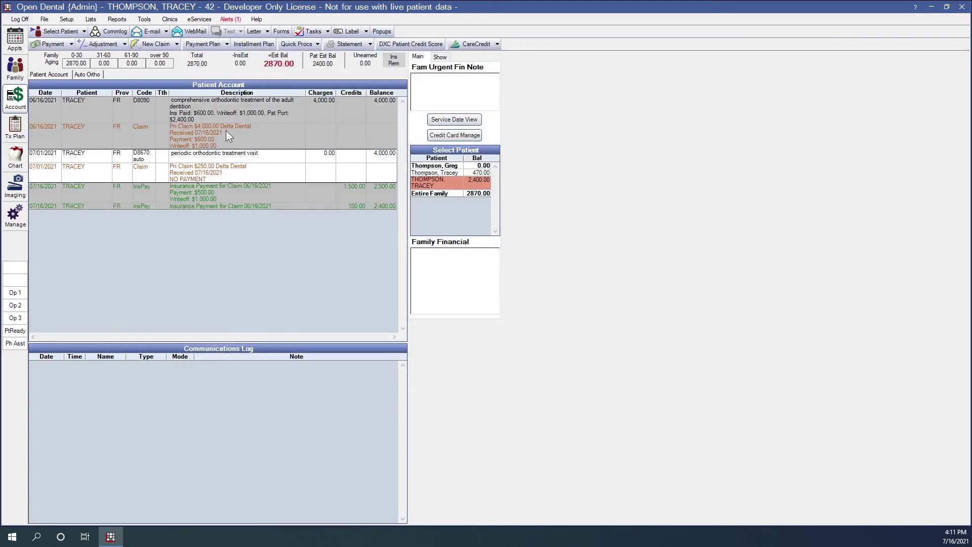
pyautogui.doubleClick(226, 132)
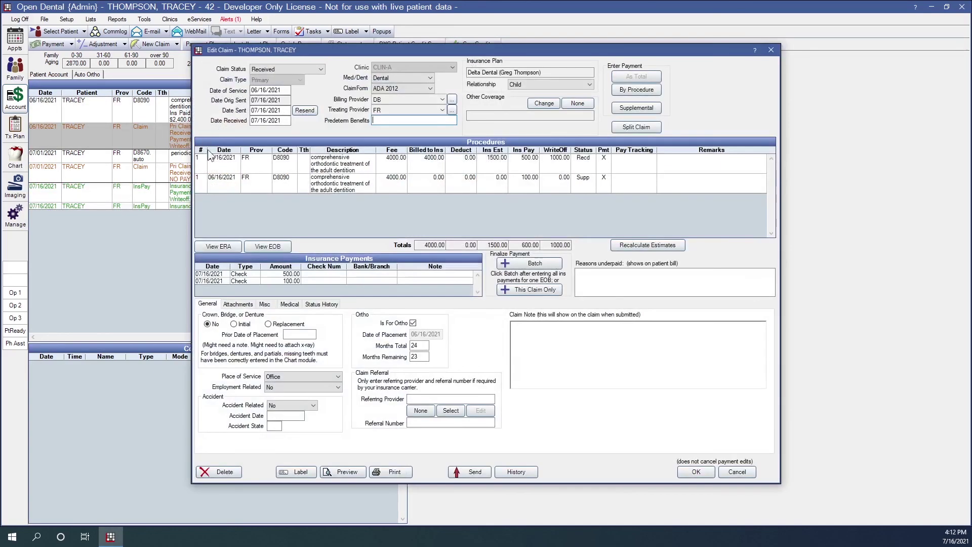
pyautogui.doubleClick(528, 245)
pyautogui.click(283, 274)
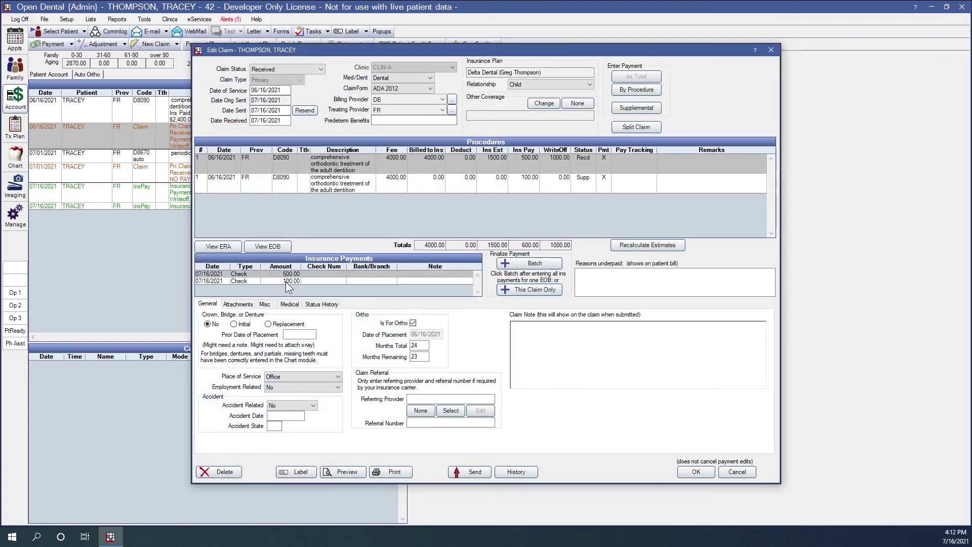
pyautogui.click(286, 281)
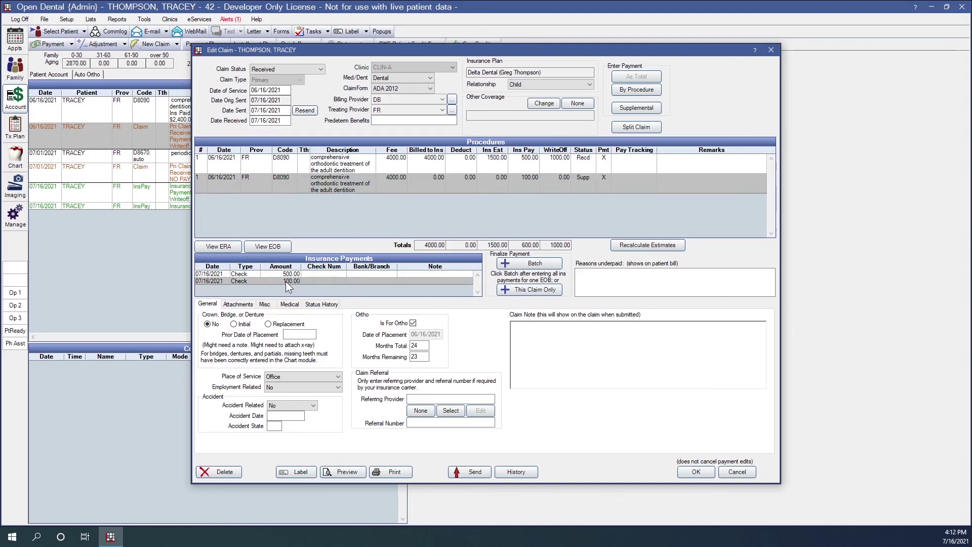
pyautogui.click(703, 472)
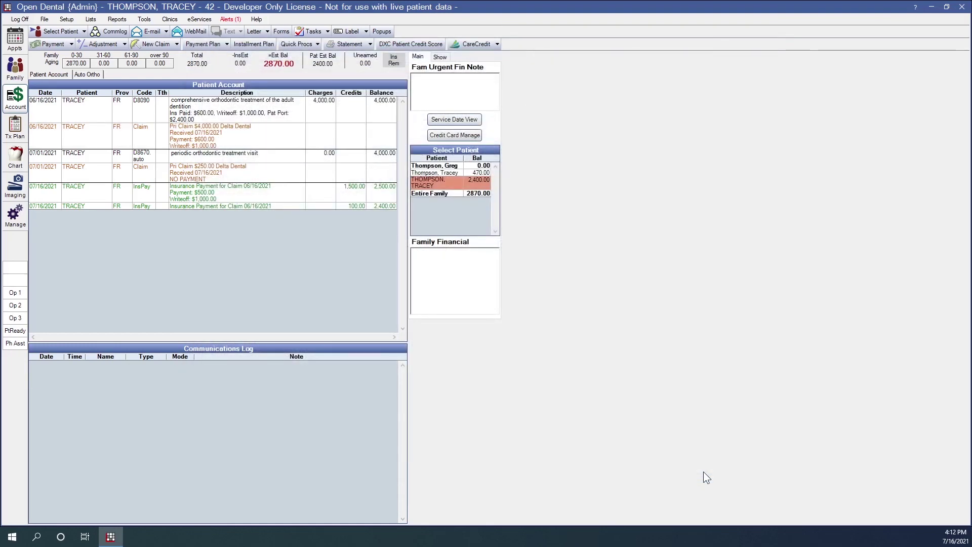